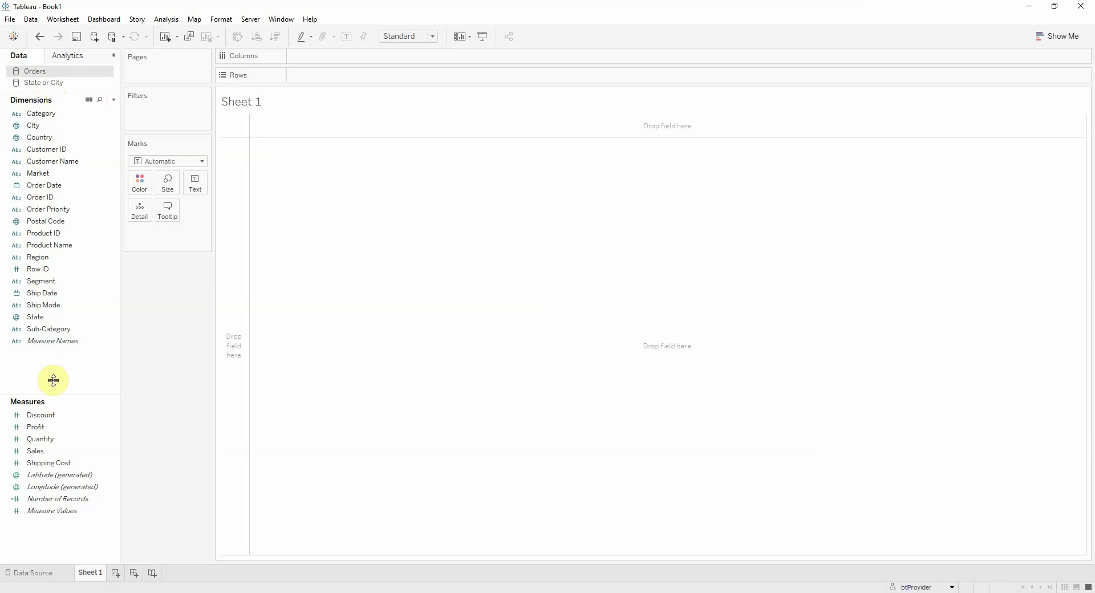
Build a filled US state map from Country and State, coloured by SUM(Sales) at reduced opacity
{"action": "left_click_drag", "start_coordinate": [40, 137], "coordinate": [139, 210]}
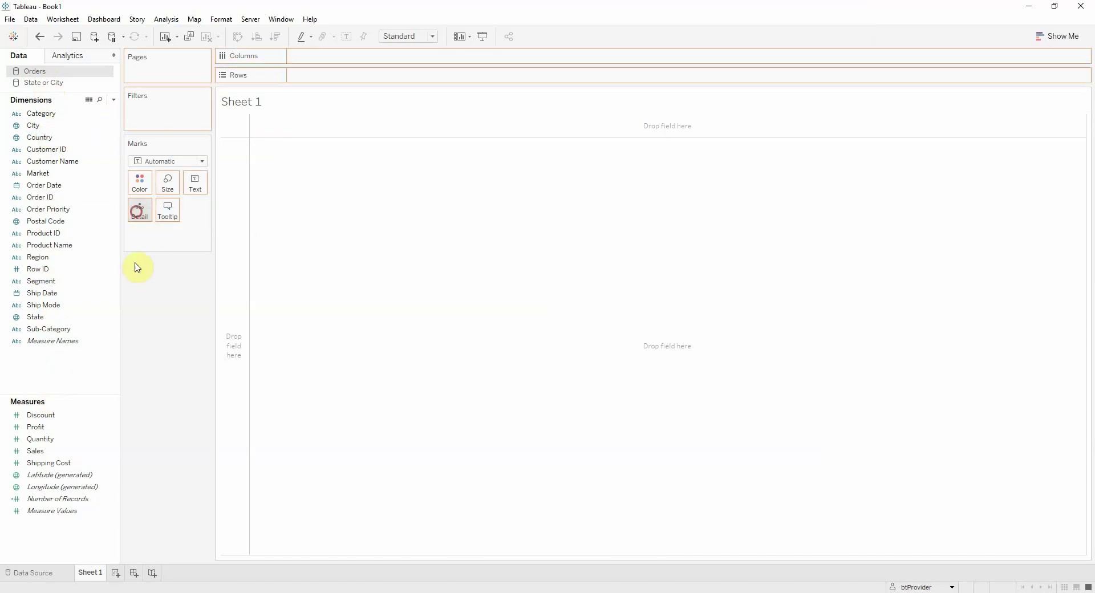
{"action": "left_click_drag", "start_coordinate": [35, 317], "coordinate": [147, 245]}
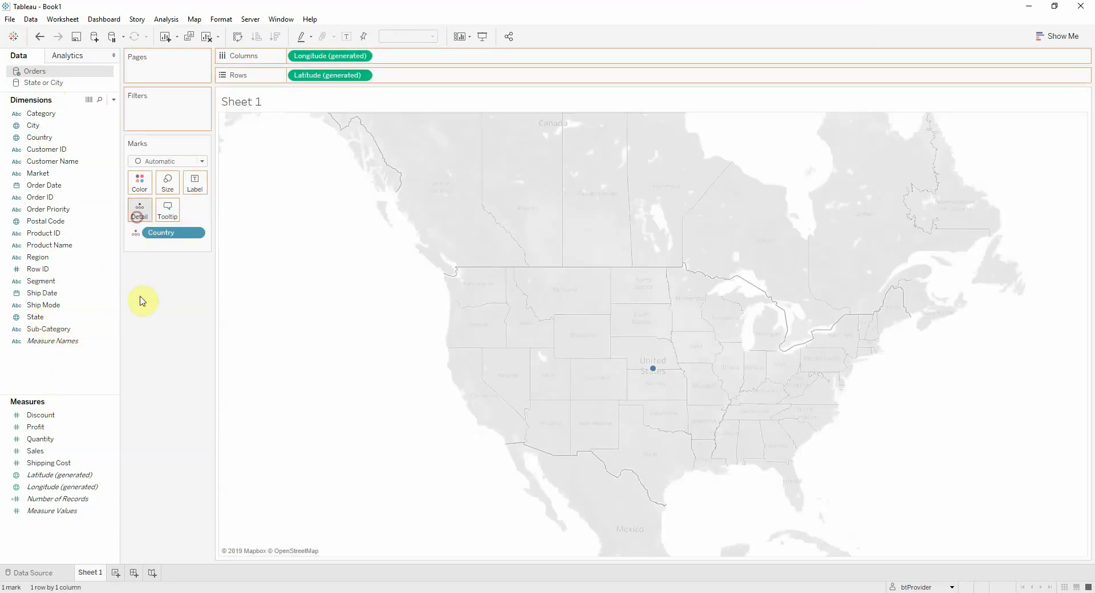
{"action": "left_click_drag", "start_coordinate": [38, 451], "coordinate": [140, 190]}
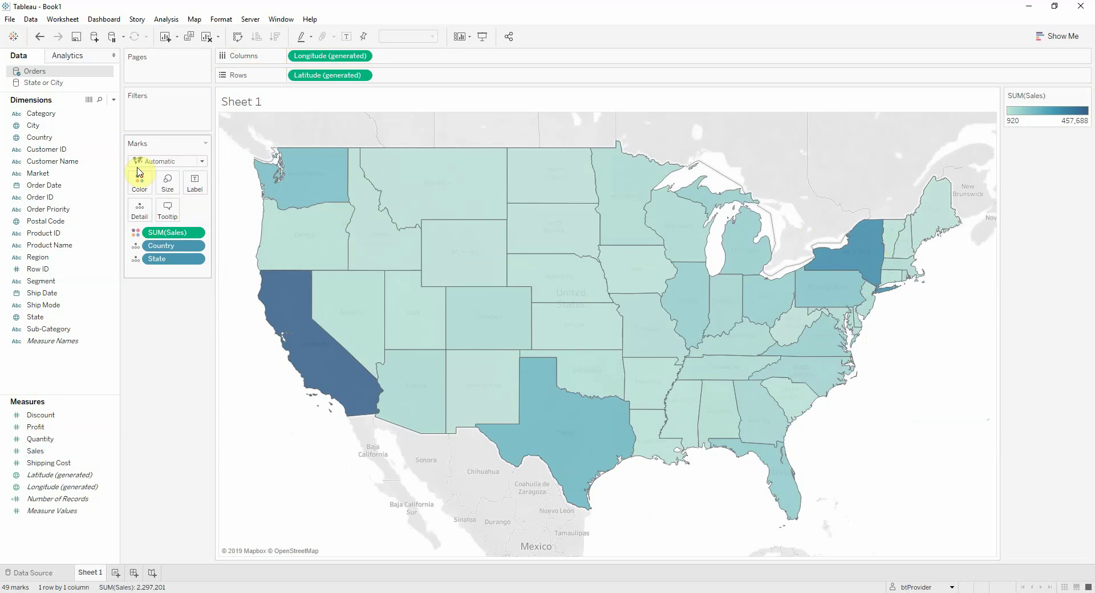
{"action": "left_click", "coordinate": [139, 181]}
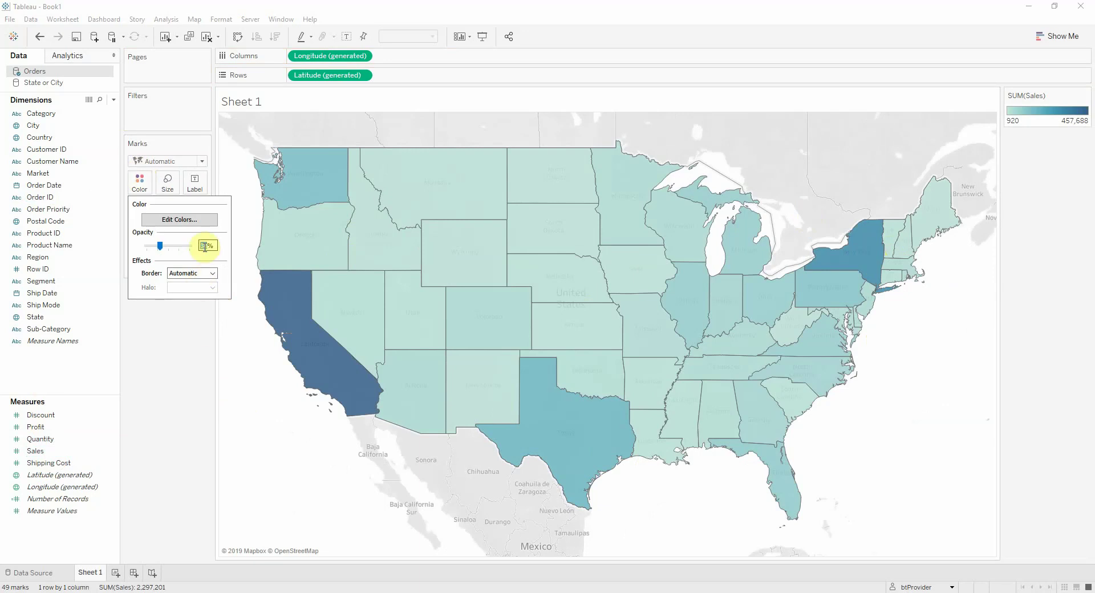
{"action": "key", "text": "Return"}
Switch the map layer background style to Dark and rename the sheet to Map
{"action": "left_click", "coordinate": [171, 330]}
{"action": "left_click", "coordinate": [222, 19]}
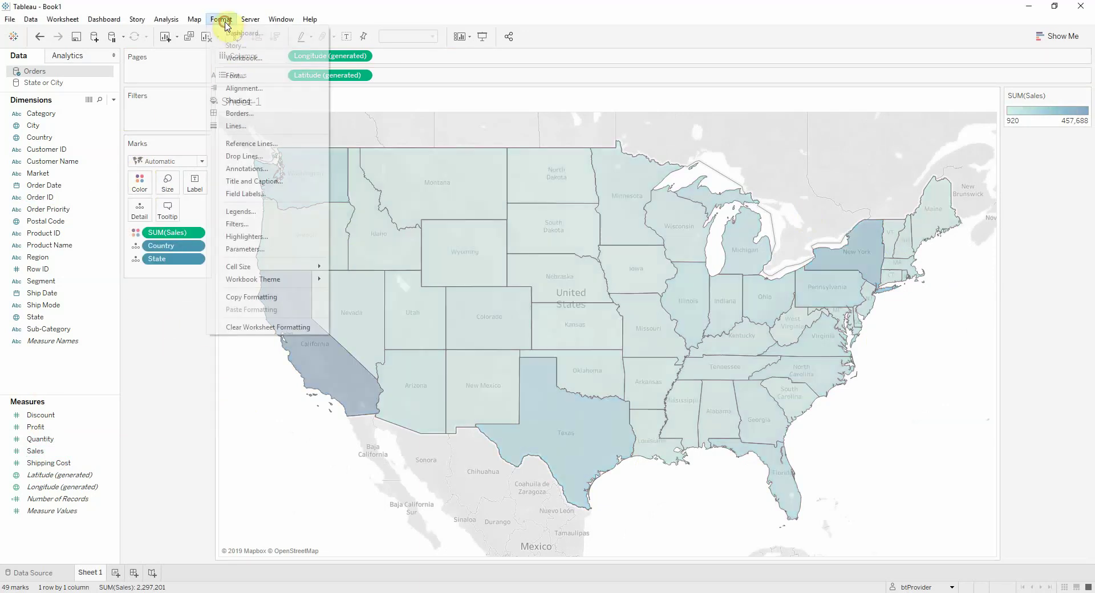
{"action": "mouse_move", "coordinate": [194, 19]}
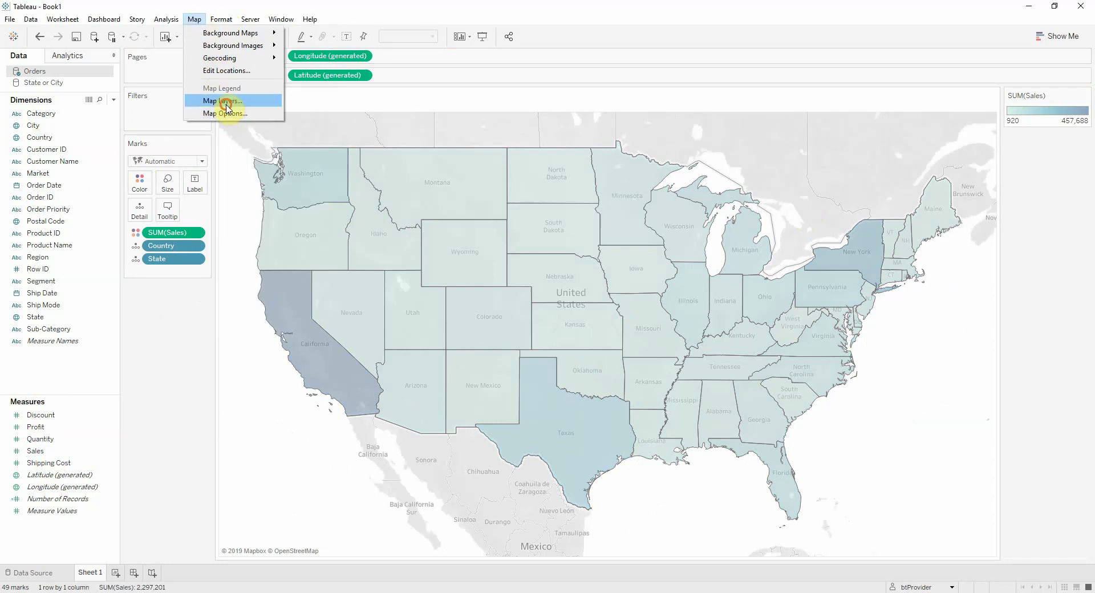
{"action": "left_click", "coordinate": [234, 104]}
{"action": "left_click", "coordinate": [79, 96]}
{"action": "left_click", "coordinate": [75, 112]}
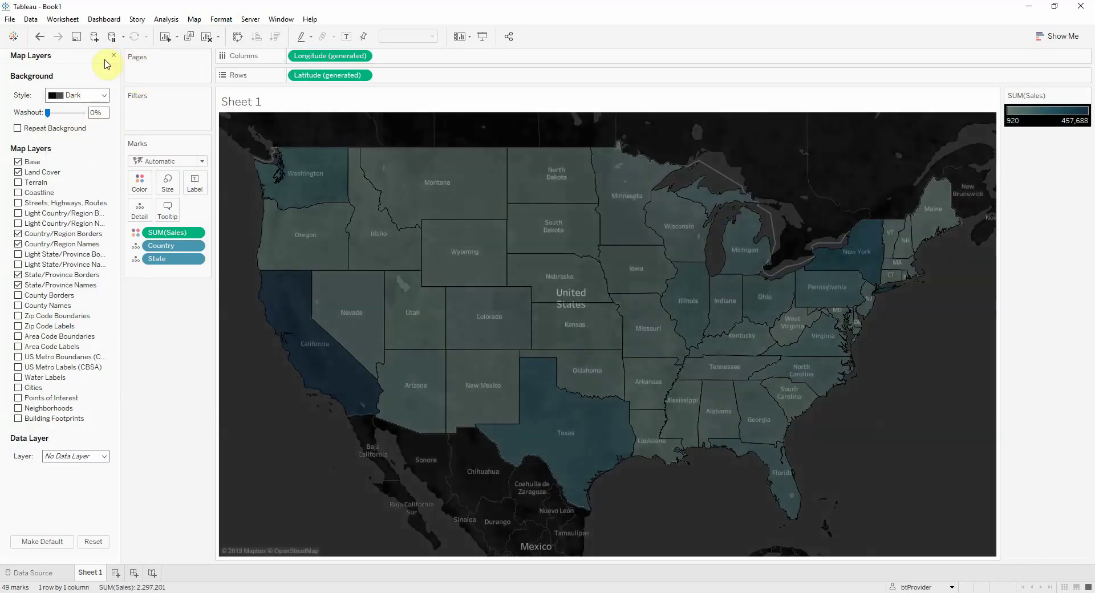
{"action": "left_click", "coordinate": [113, 55]}
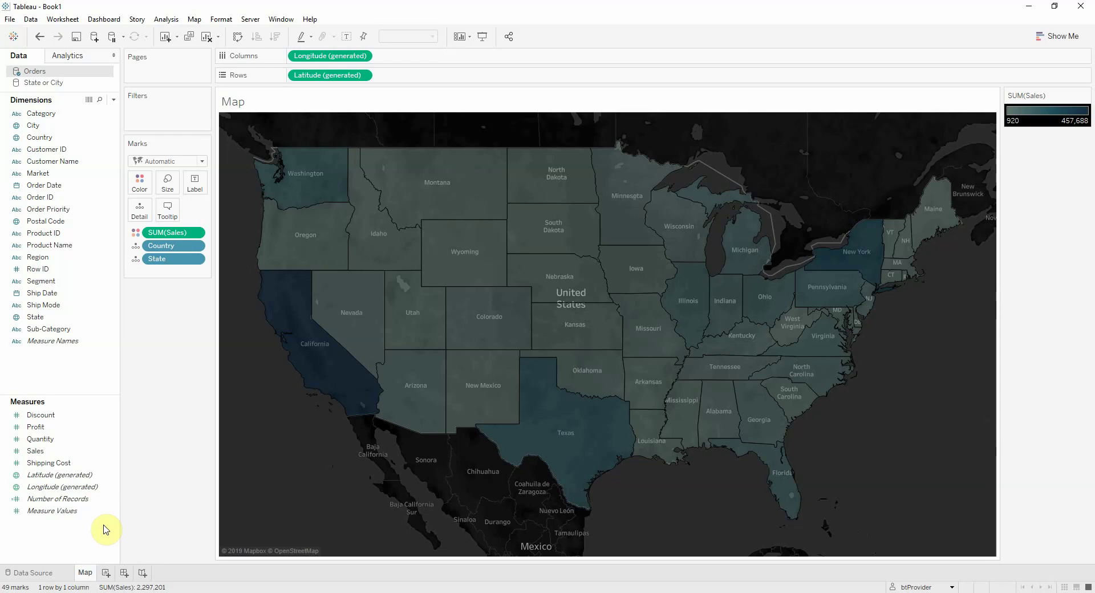
{"action": "left_click", "coordinate": [160, 364]}
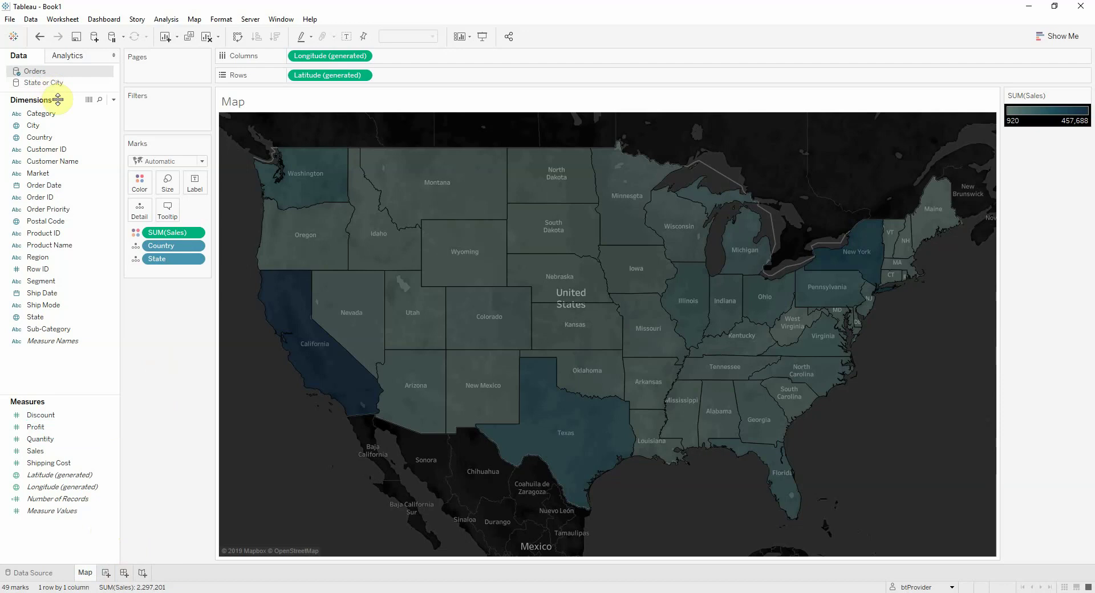
Create Sheet 2 from State or City with Type on Rows and Text, shown as circle marks
{"action": "left_click", "coordinate": [106, 574]}
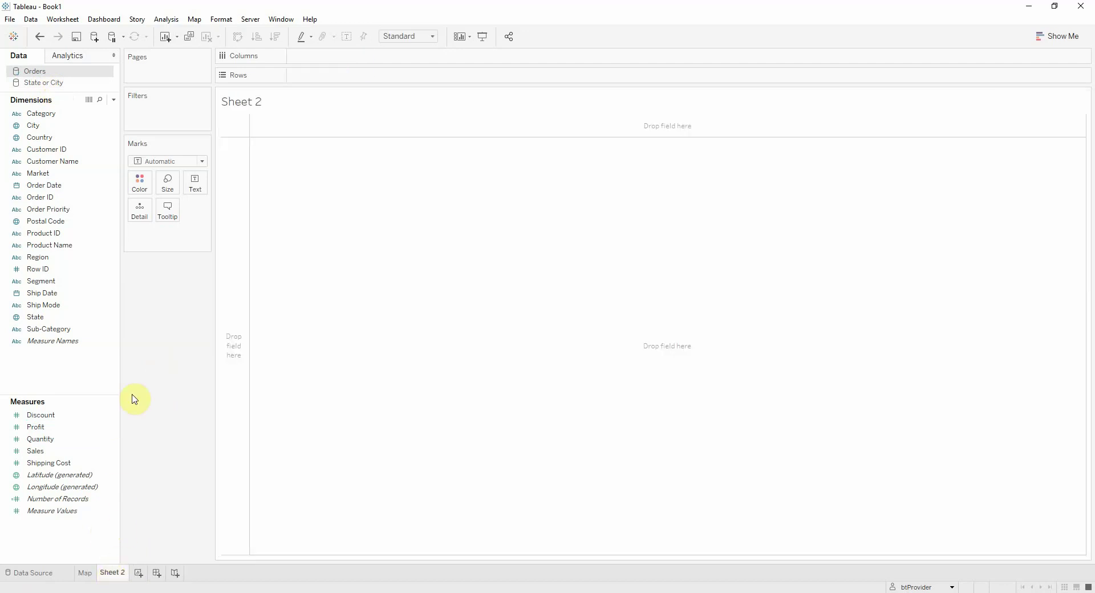
{"action": "left_click", "coordinate": [52, 83]}
{"action": "left_click", "coordinate": [53, 115]}
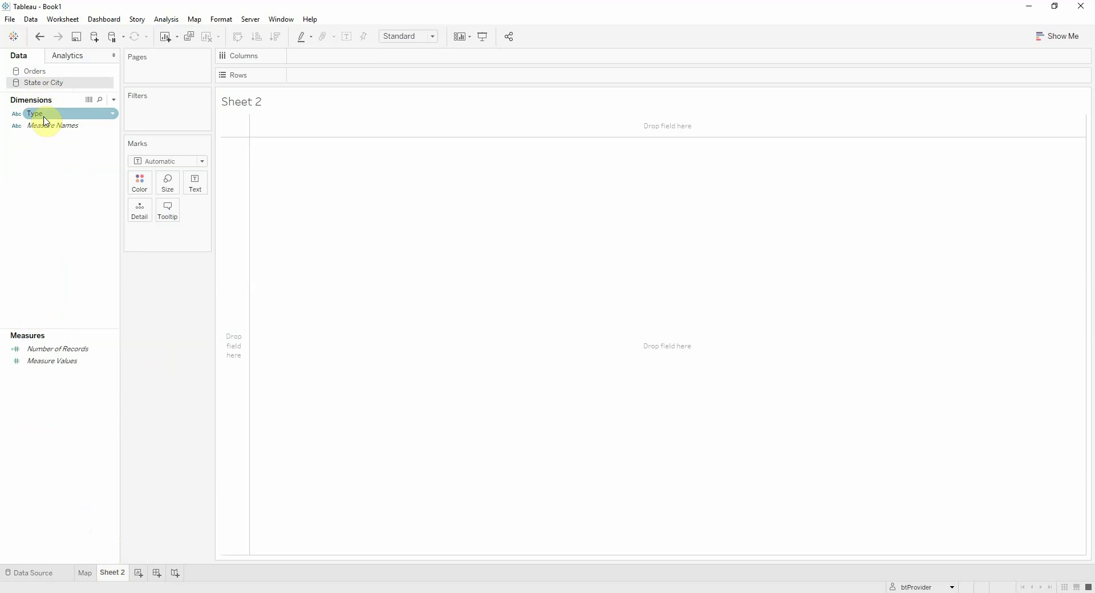
{"action": "left_click_drag", "start_coordinate": [47, 115], "coordinate": [322, 78]}
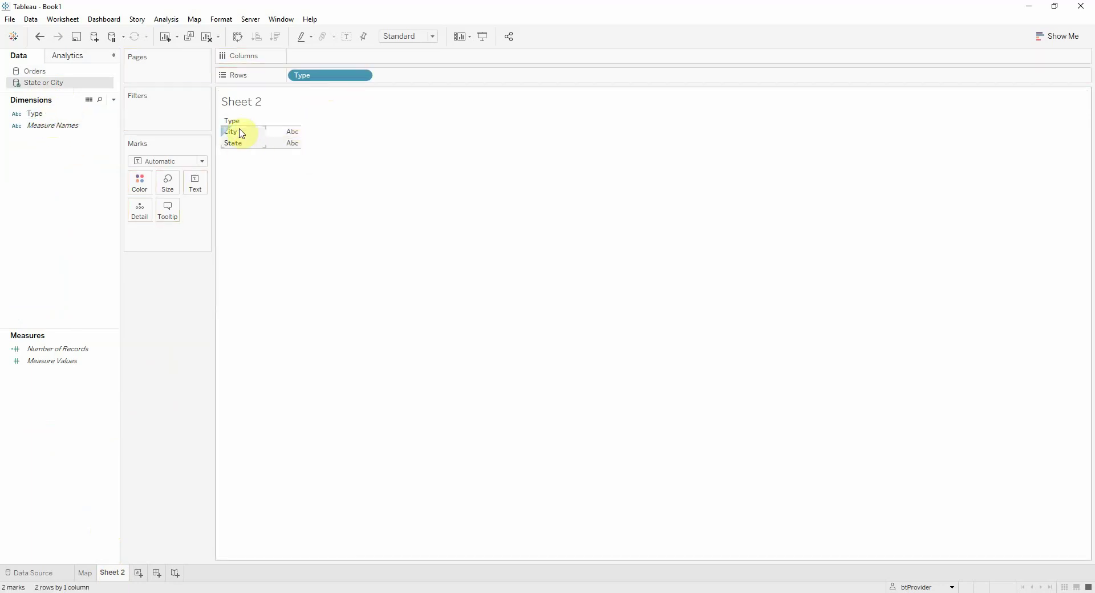
{"action": "left_click_drag", "start_coordinate": [53, 117], "coordinate": [194, 184]}
{"action": "left_click", "coordinate": [168, 161]}
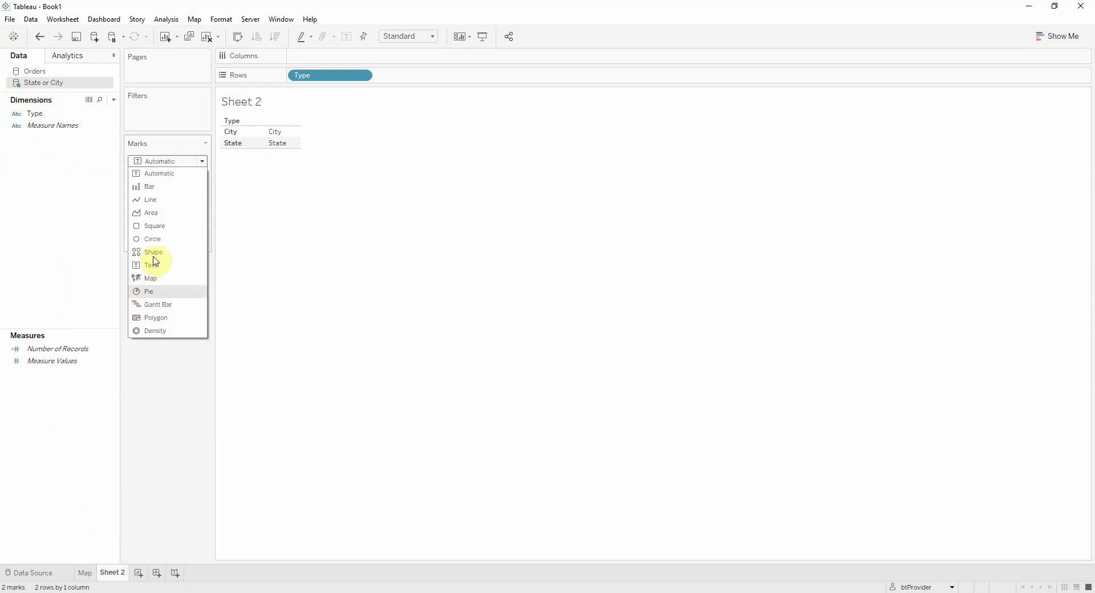
{"action": "left_click", "coordinate": [154, 236]}
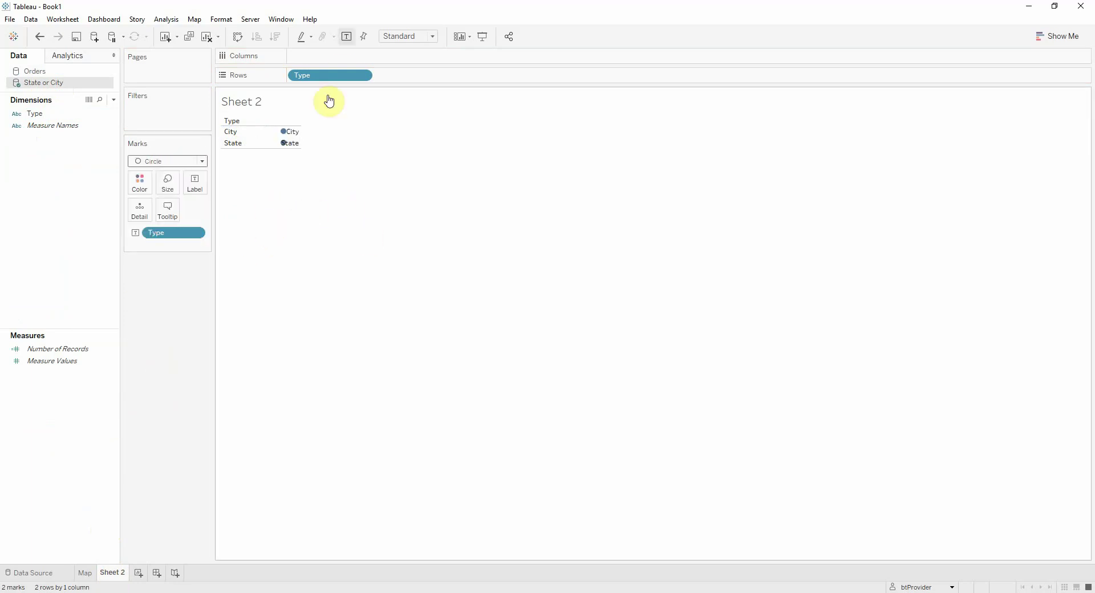
Hide the Type header and centre the circle labels horizontally and vertically
{"action": "right_click", "coordinate": [334, 79]}
{"action": "left_click", "coordinate": [358, 151]}
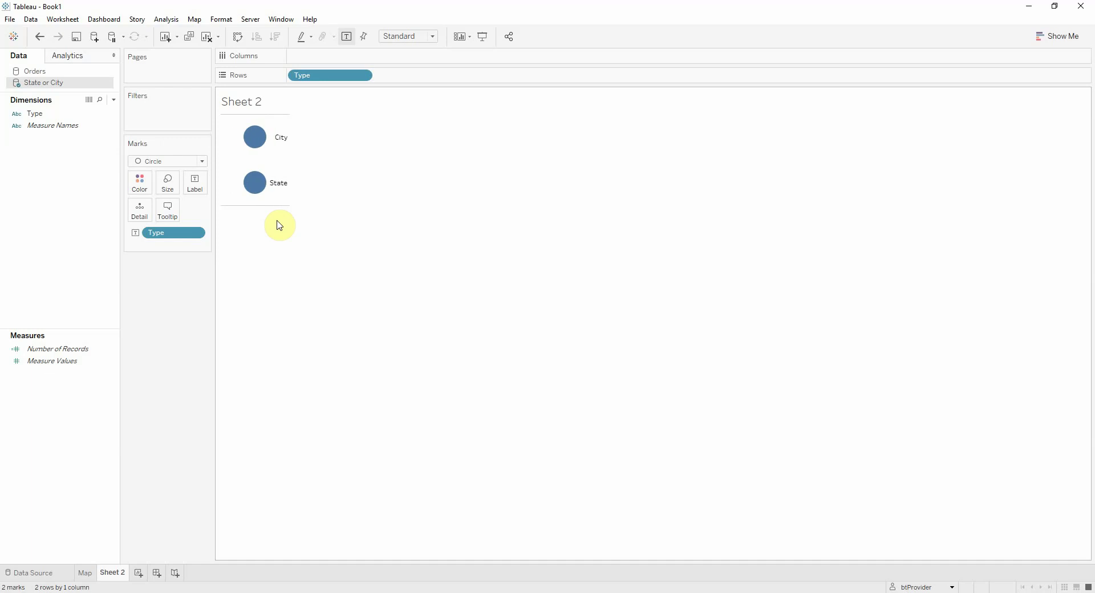
{"action": "left_click", "coordinate": [195, 184]}
{"action": "left_click", "coordinate": [259, 271]}
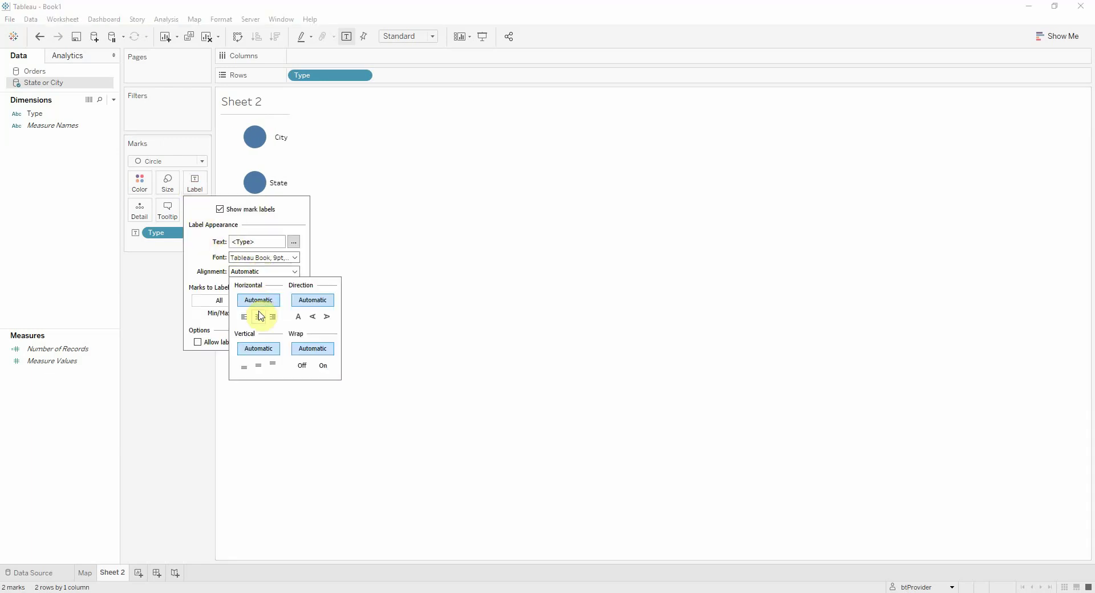
{"action": "left_click", "coordinate": [261, 316]}
{"action": "left_click", "coordinate": [258, 365]}
{"action": "left_click", "coordinate": [450, 249]}
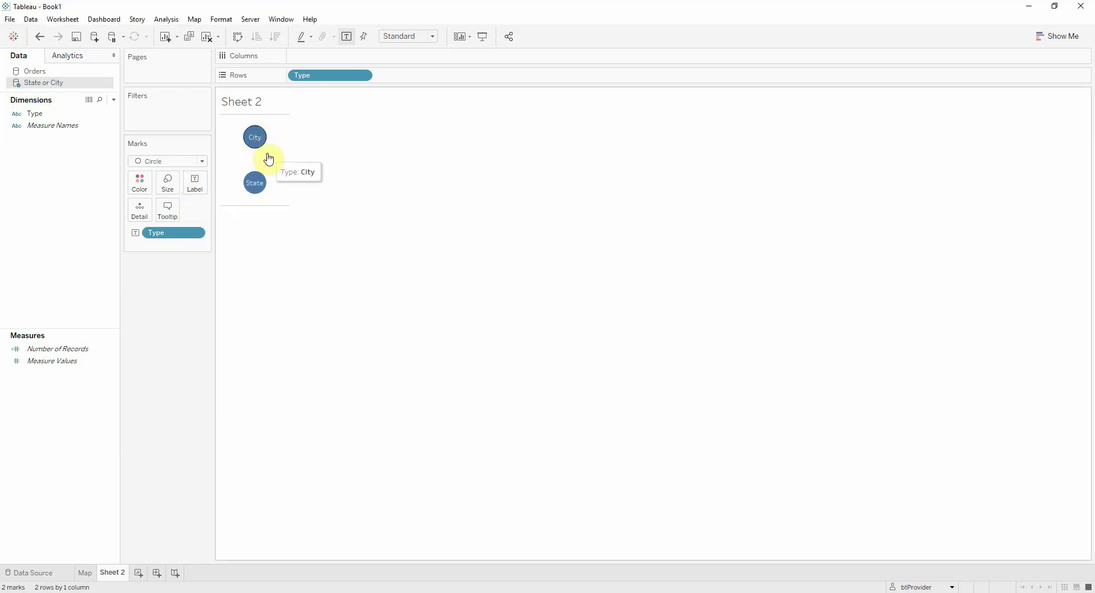
Turn off tooltips on the circles and set the borders and row dividers to None
{"action": "left_click", "coordinate": [168, 211]}
{"action": "left_click", "coordinate": [427, 350]}
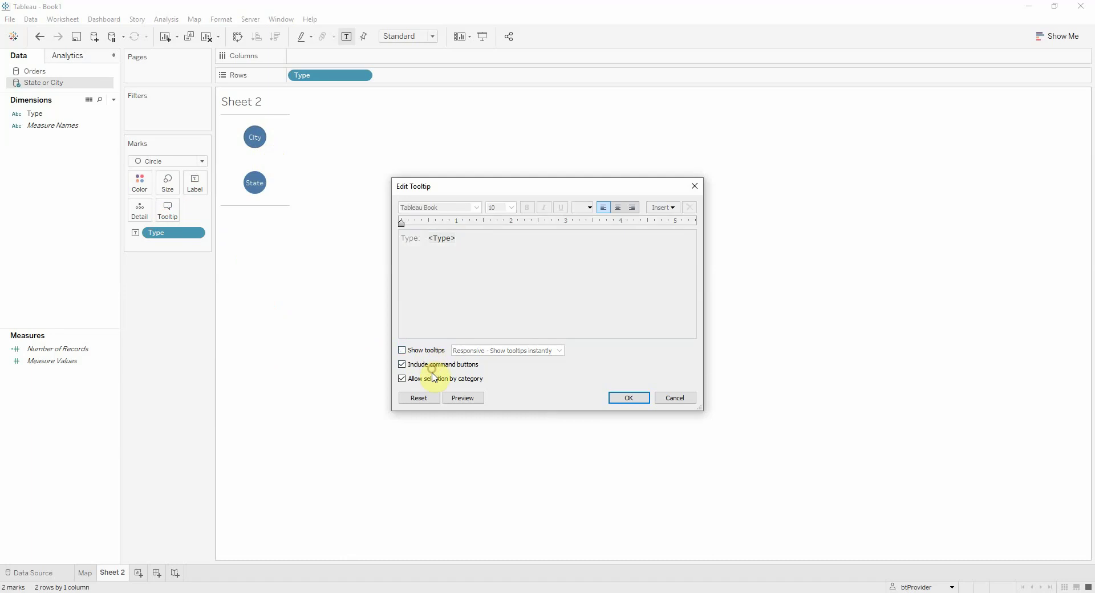
{"action": "left_click", "coordinate": [613, 401]}
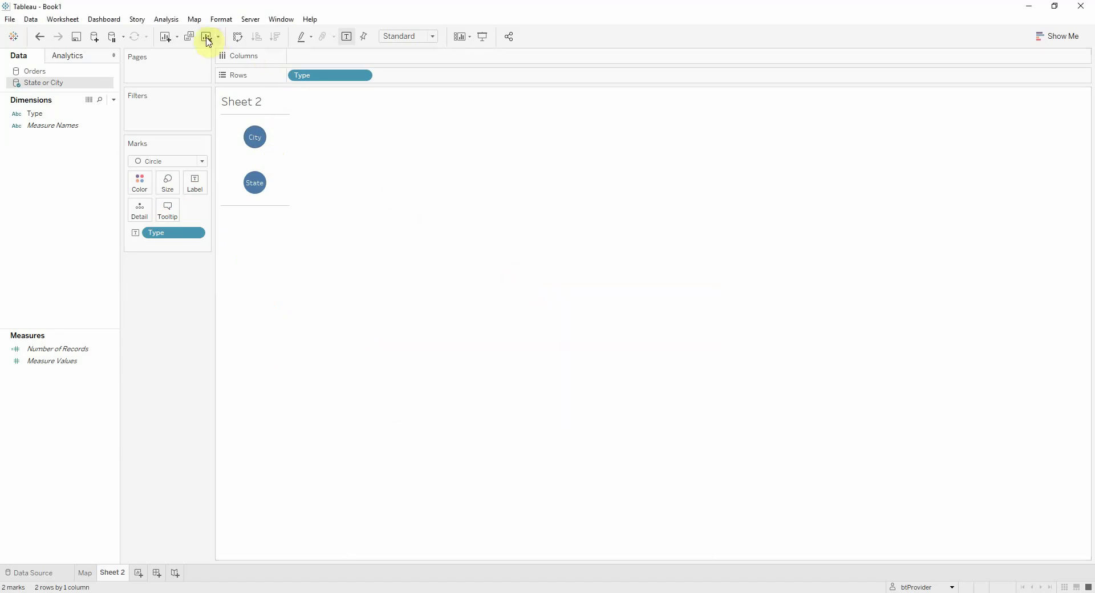
{"action": "left_click", "coordinate": [221, 19]}
{"action": "left_click", "coordinate": [252, 114]}
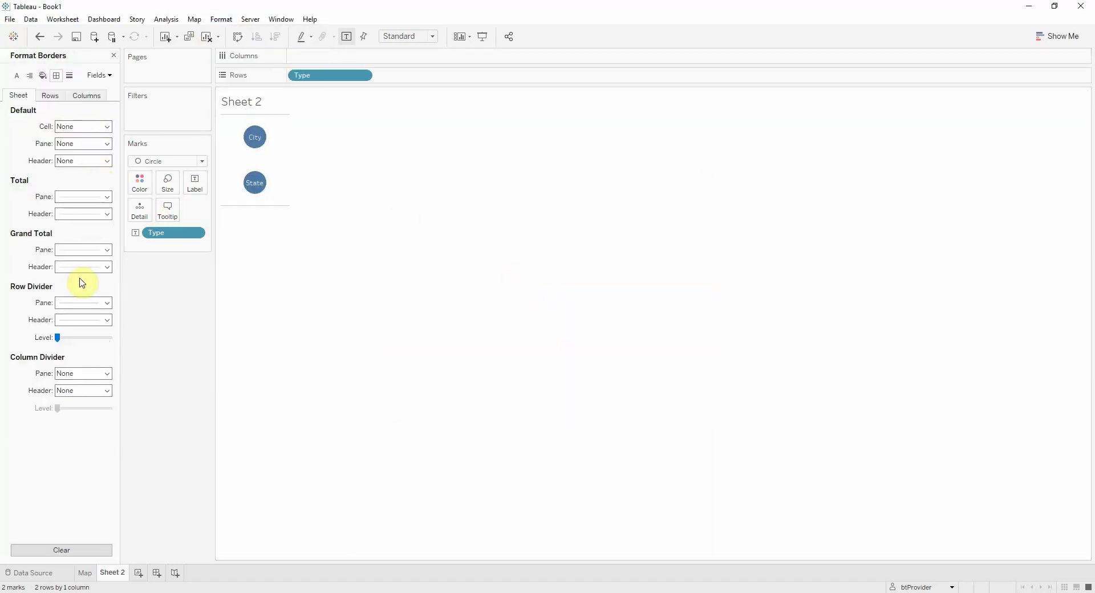
{"action": "left_click", "coordinate": [84, 302]}
{"action": "left_click", "coordinate": [416, 293]}
{"action": "left_click", "coordinate": [114, 55]}
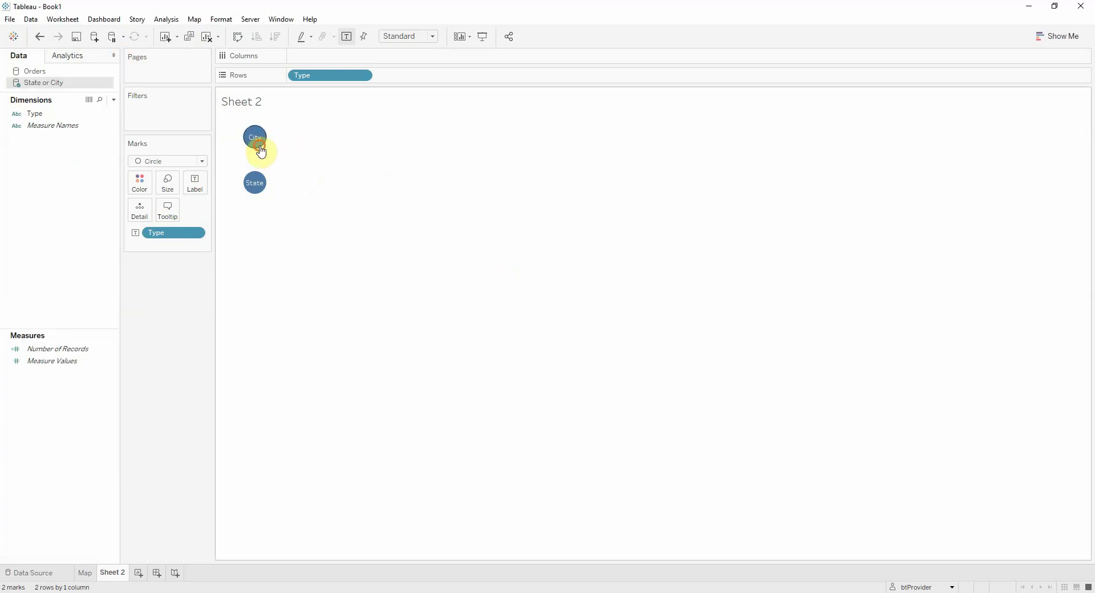
Test selecting and clearing the City and State circles
{"action": "left_click", "coordinate": [259, 147]}
{"action": "left_click", "coordinate": [257, 189]}
{"action": "left_click", "coordinate": [405, 146]}
{"action": "left_click", "coordinate": [261, 144]}
{"action": "left_click", "coordinate": [255, 179]}
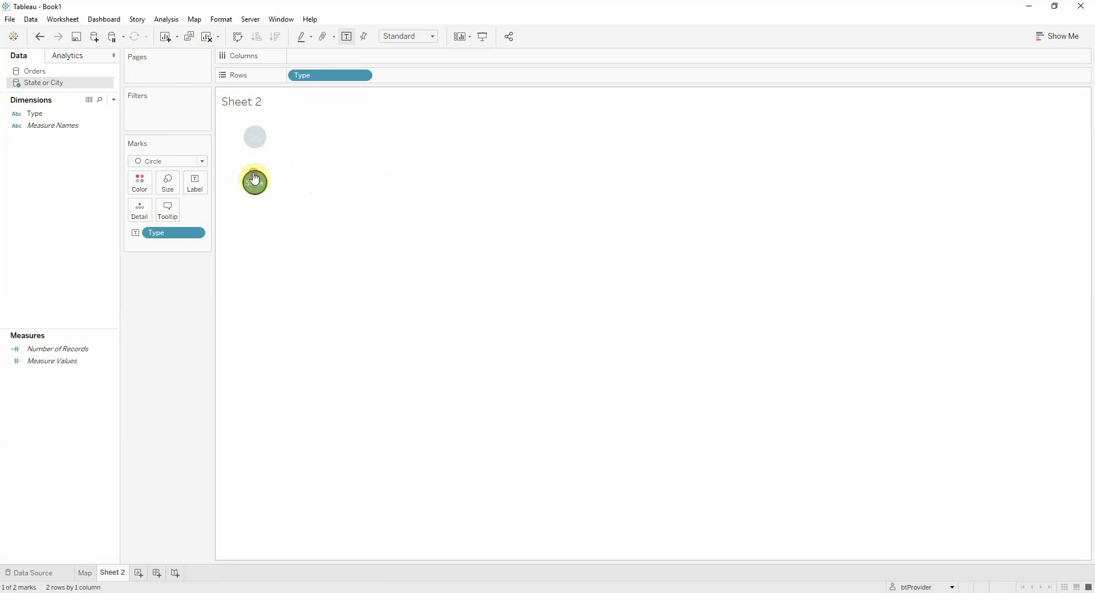
{"action": "left_click", "coordinate": [330, 253]}
Create a Type Parameter from the Type field with values City and State
{"action": "right_click", "coordinate": [41, 119]}
{"action": "mouse_move", "coordinate": [94, 213]}
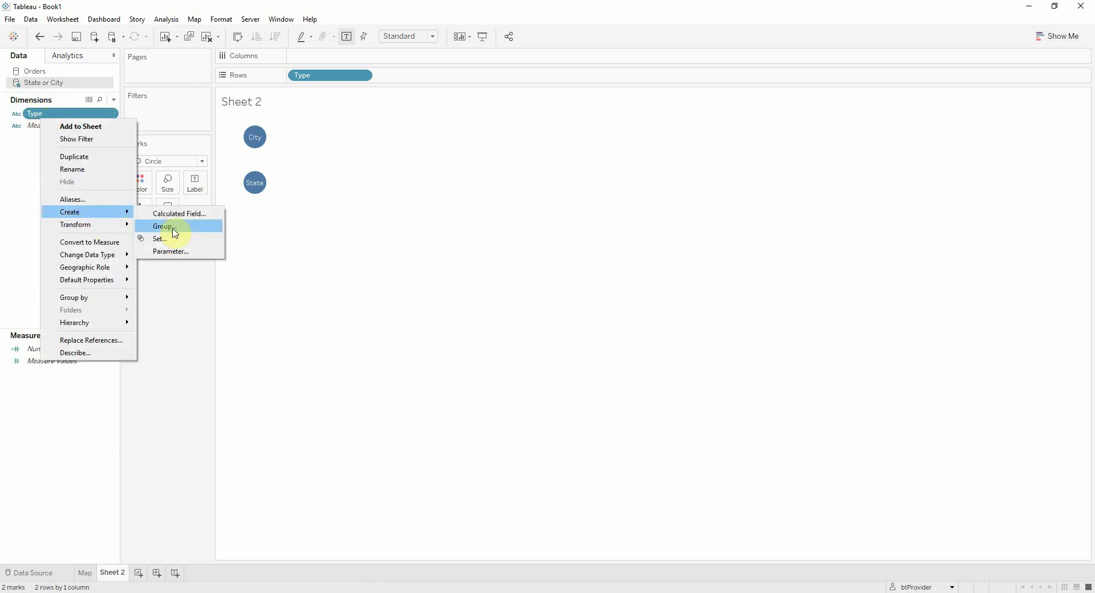
{"action": "left_click", "coordinate": [179, 251]}
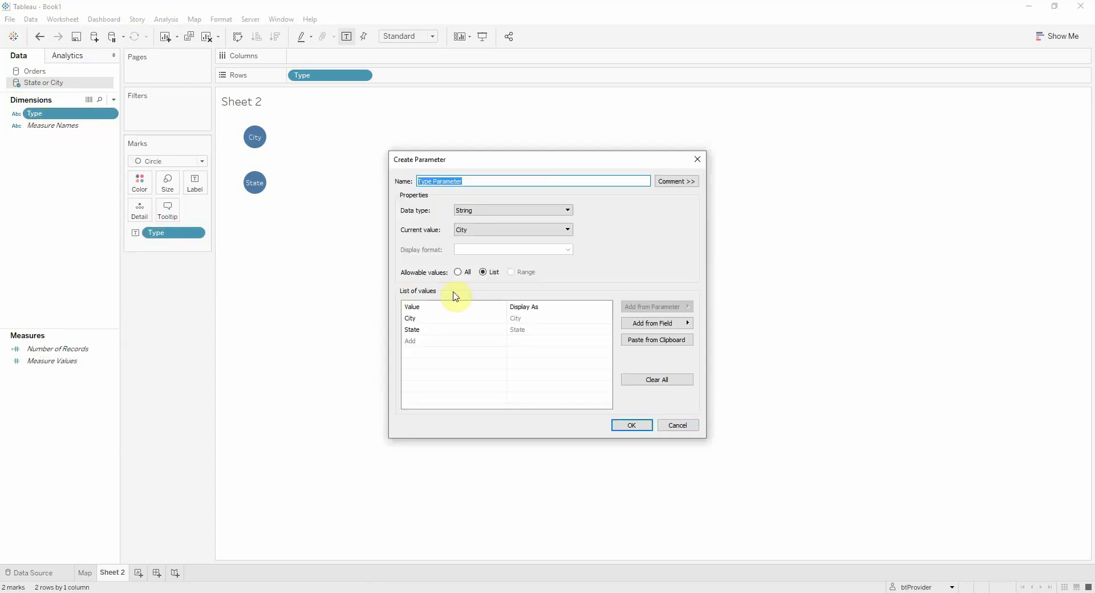
{"action": "left_click", "coordinate": [631, 425]}
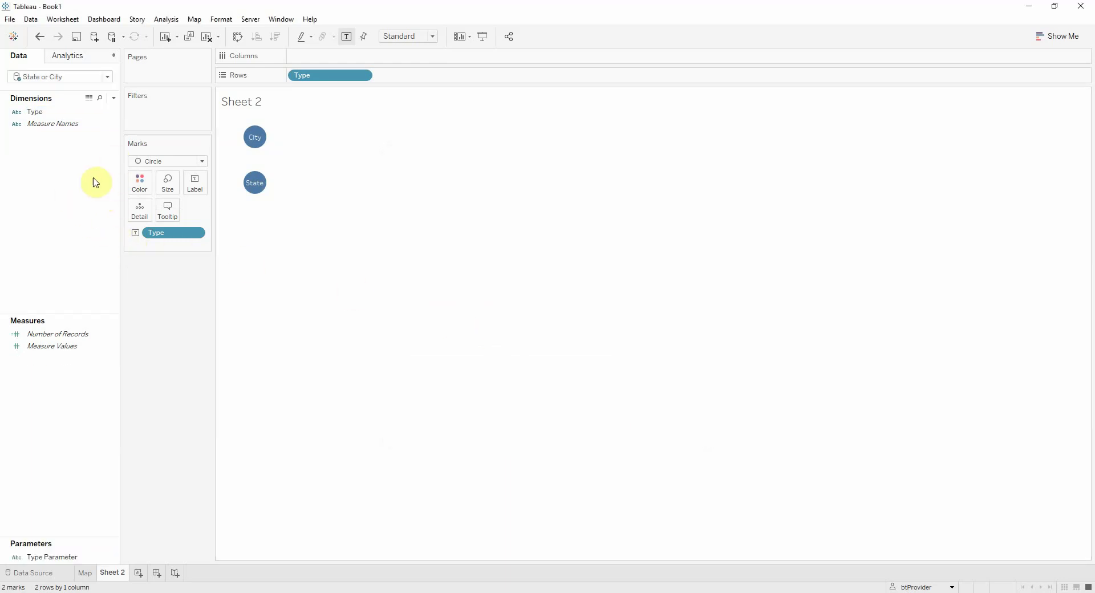
Create the Type Toggle calculation [Type]=[Type Parameter] and put it on Color
{"action": "right_click", "coordinate": [67, 163]}
{"action": "left_click", "coordinate": [87, 171]}
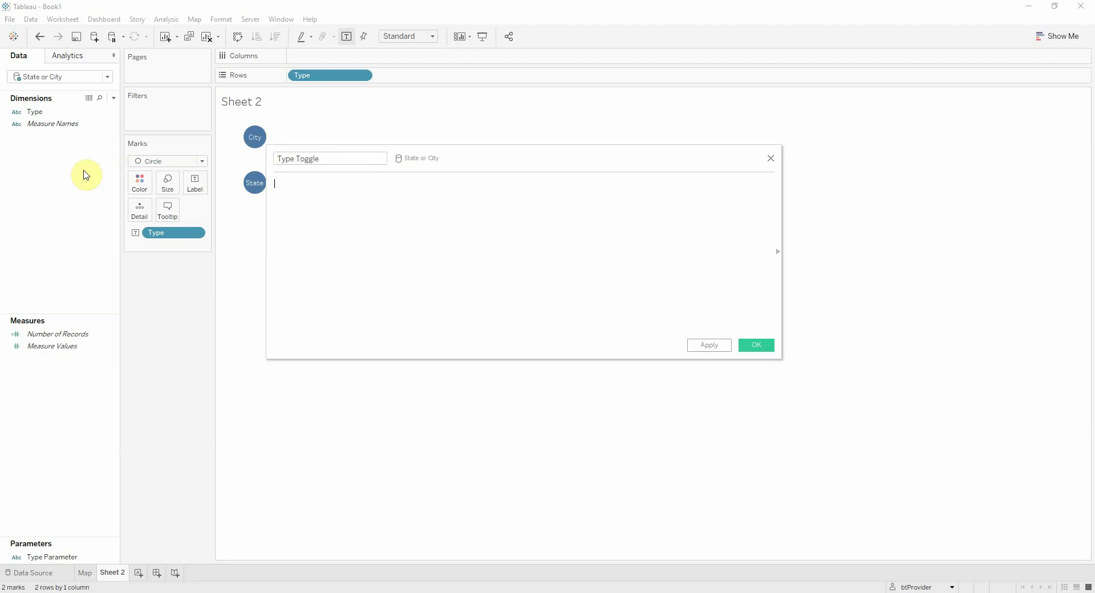
{"action": "type", "text": "ty"}
{"action": "key", "text": "Return"}
{"action": "type", "text": "=ty"}
{"action": "key", "text": "Down"}
{"action": "key", "text": "Return"}
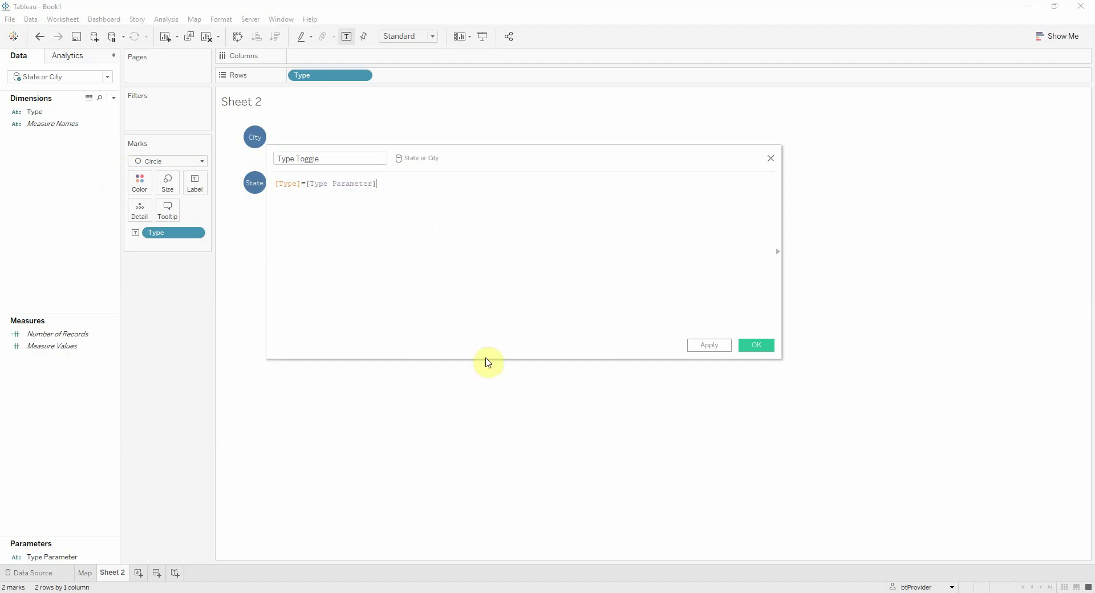
{"action": "left_click", "coordinate": [756, 345]}
{"action": "left_click_drag", "start_coordinate": [45, 124], "coordinate": [139, 188]}
Colour Type Toggle with the Color Blind palette, True dark blue and False grey, then return to Map
{"action": "left_click", "coordinate": [139, 183]}
{"action": "left_click", "coordinate": [153, 219]}
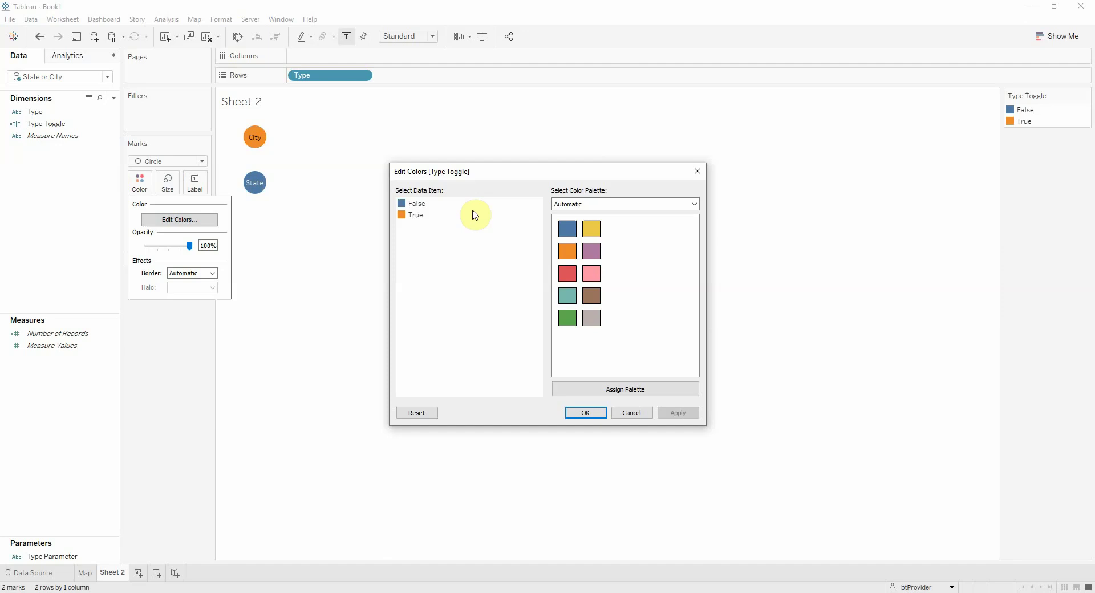
{"action": "left_click", "coordinate": [593, 203]}
{"action": "left_click", "coordinate": [594, 244]}
{"action": "left_click", "coordinate": [416, 215]}
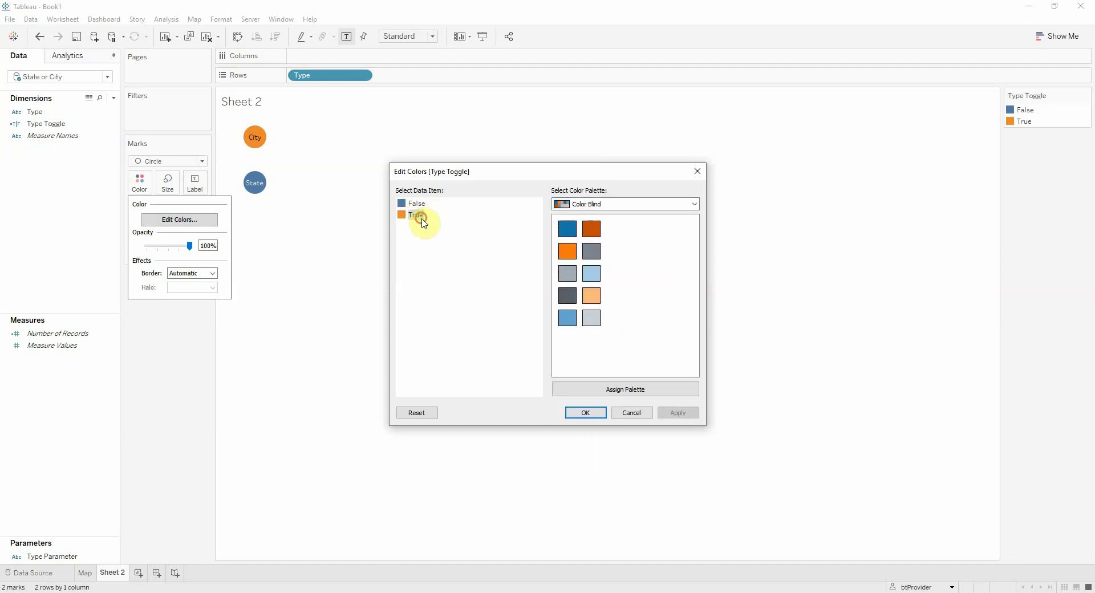
{"action": "left_click", "coordinate": [416, 204]}
{"action": "left_click", "coordinate": [591, 251]}
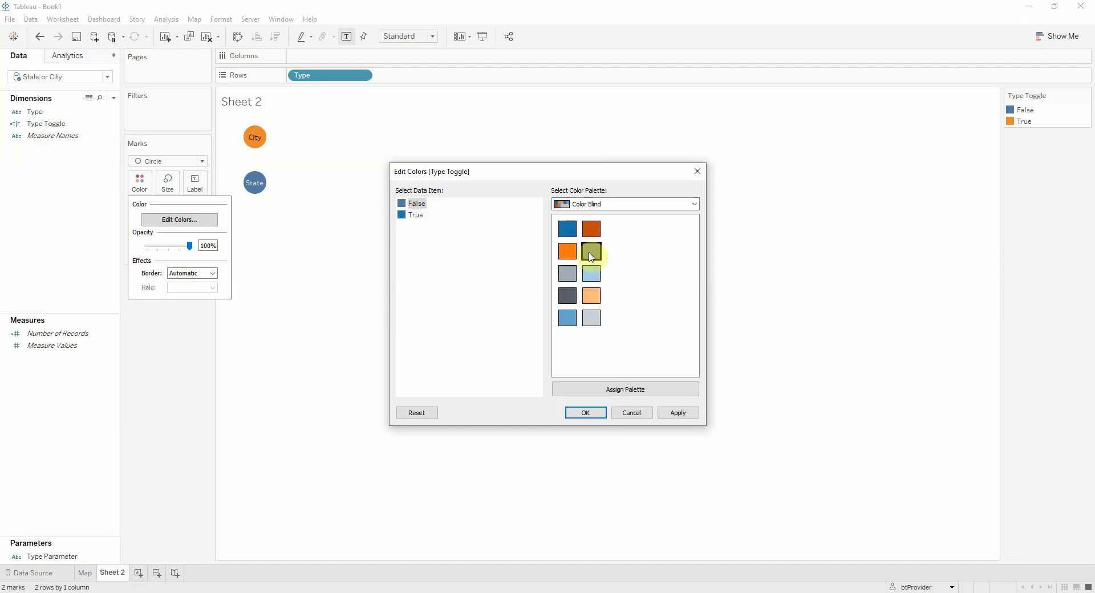
{"action": "left_click", "coordinate": [586, 412]}
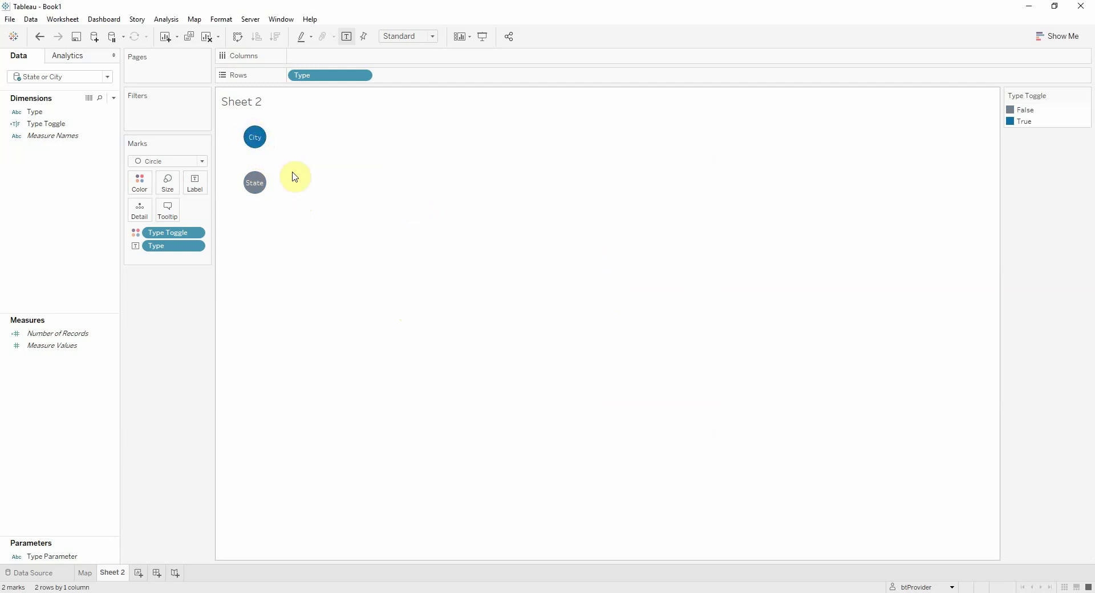
{"action": "left_click", "coordinate": [354, 197]}
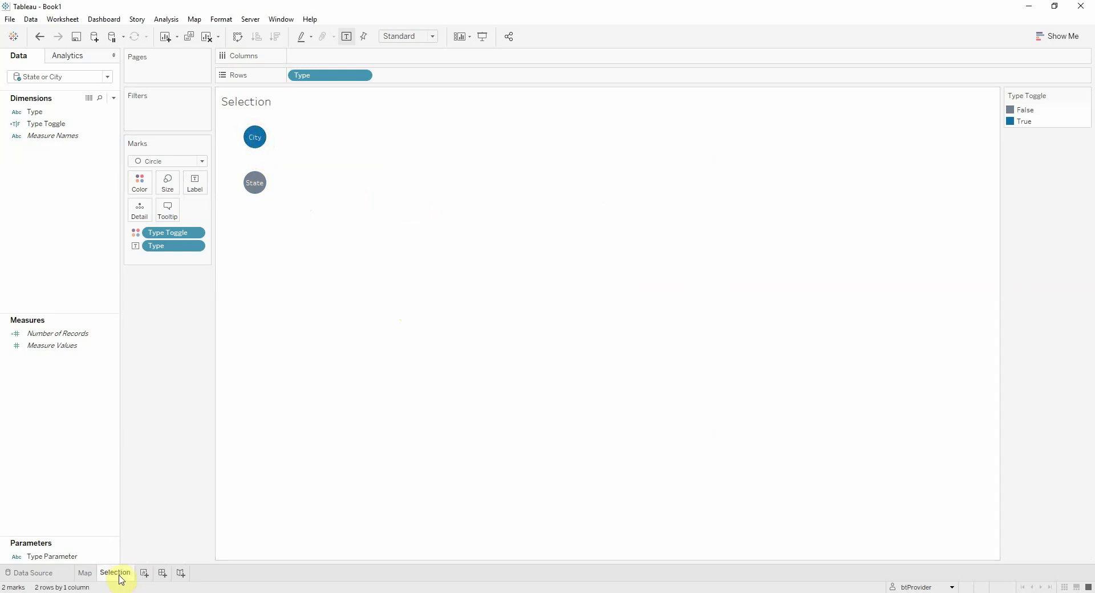
{"action": "left_click", "coordinate": [84, 573]}
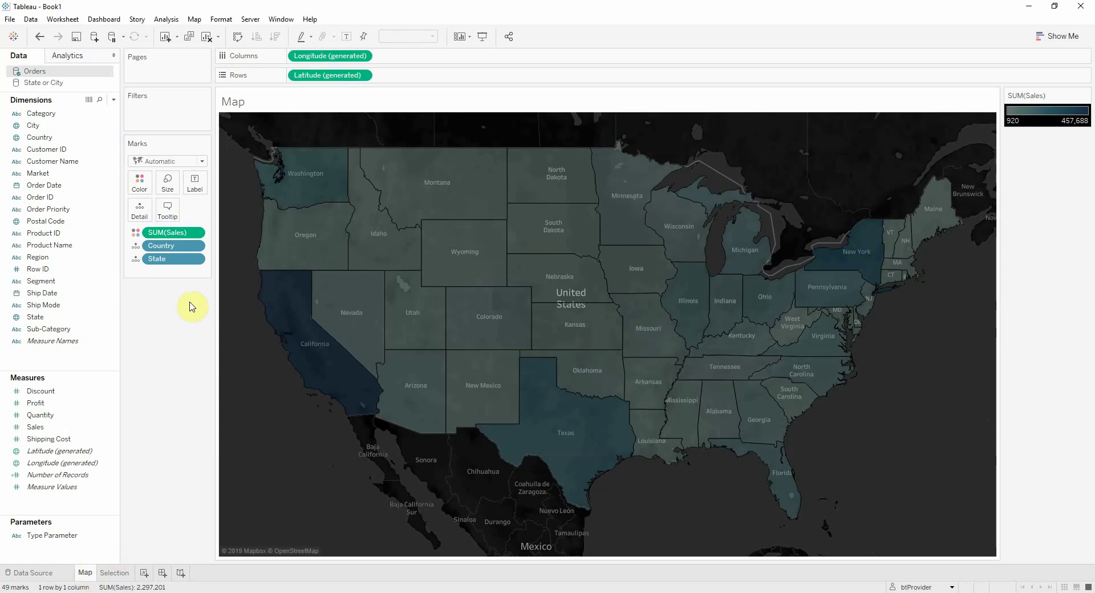
Create the City Toggle calculated field: IF [Type Parameter]='City' then [City] END
{"action": "right_click", "coordinate": [58, 354]}
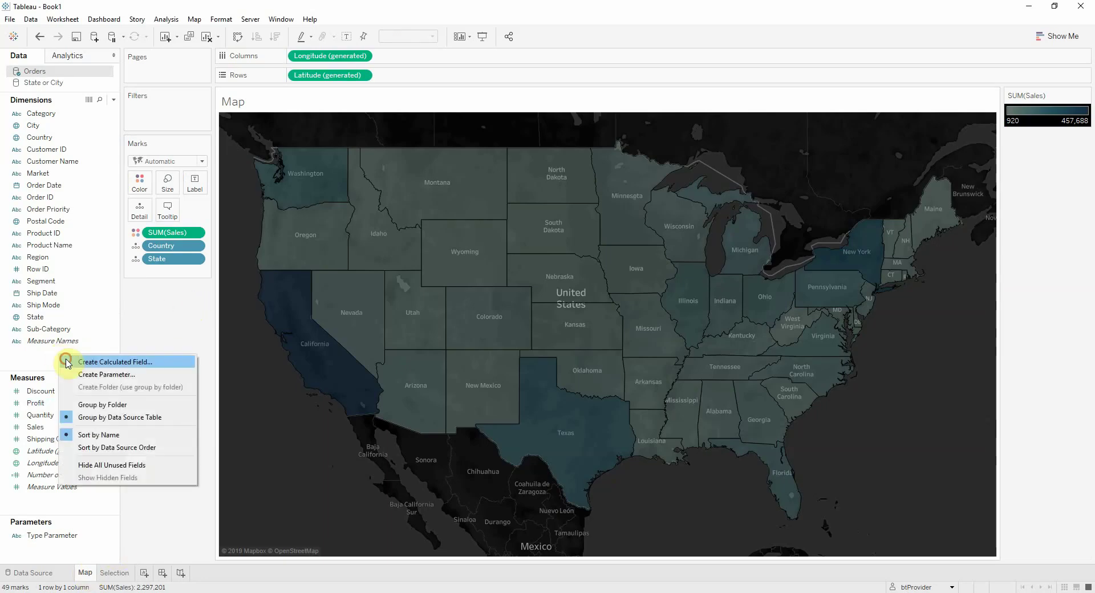
{"action": "left_click", "coordinate": [66, 363]}
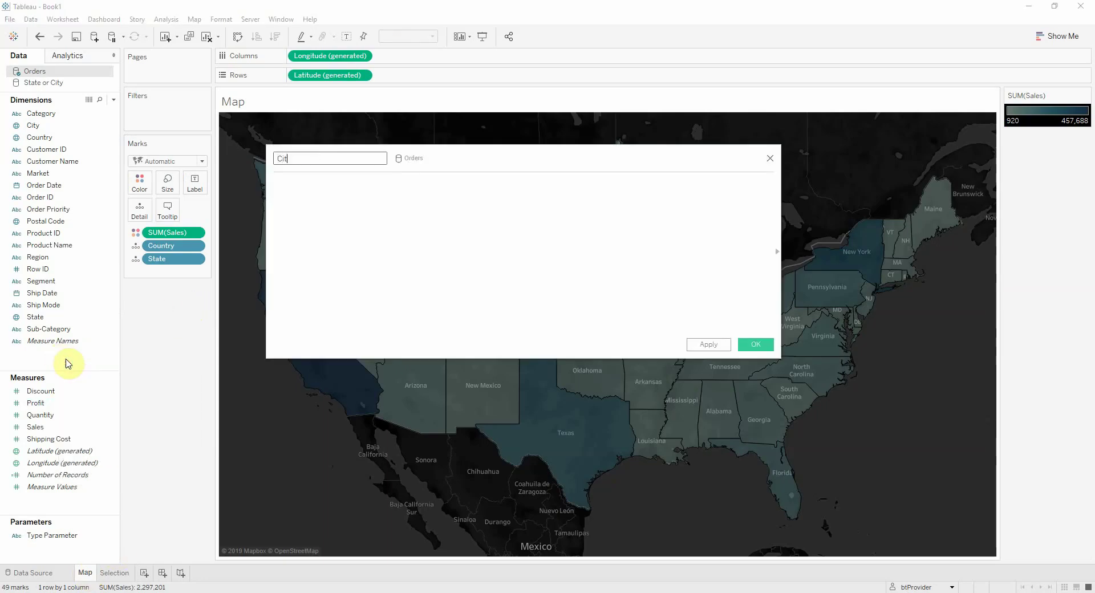
{"action": "type", "text": "IF [Ty"}
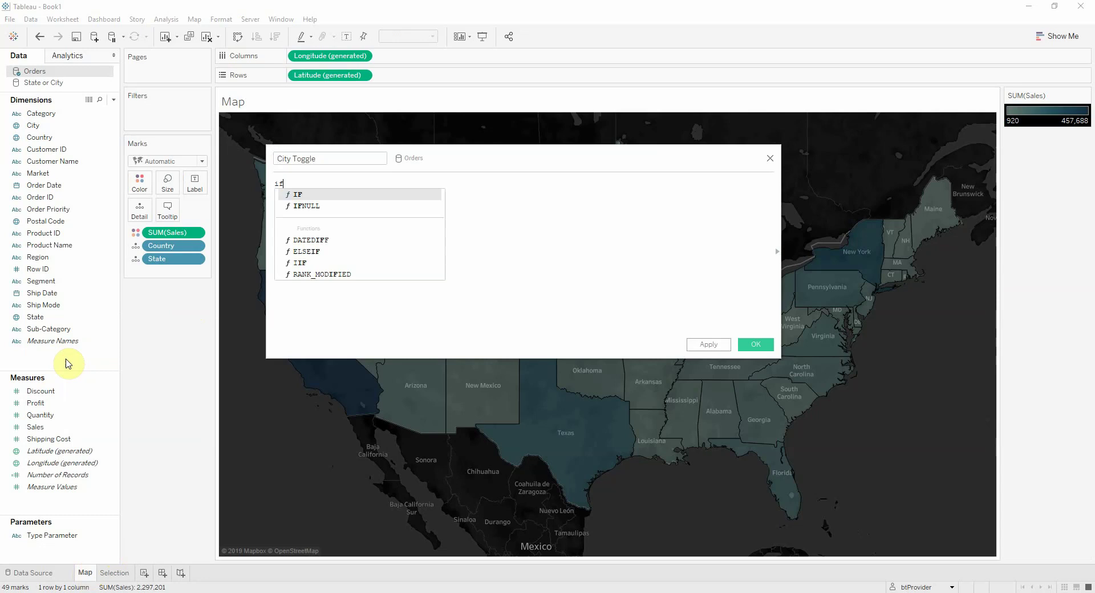
{"action": "key", "text": "Return"}
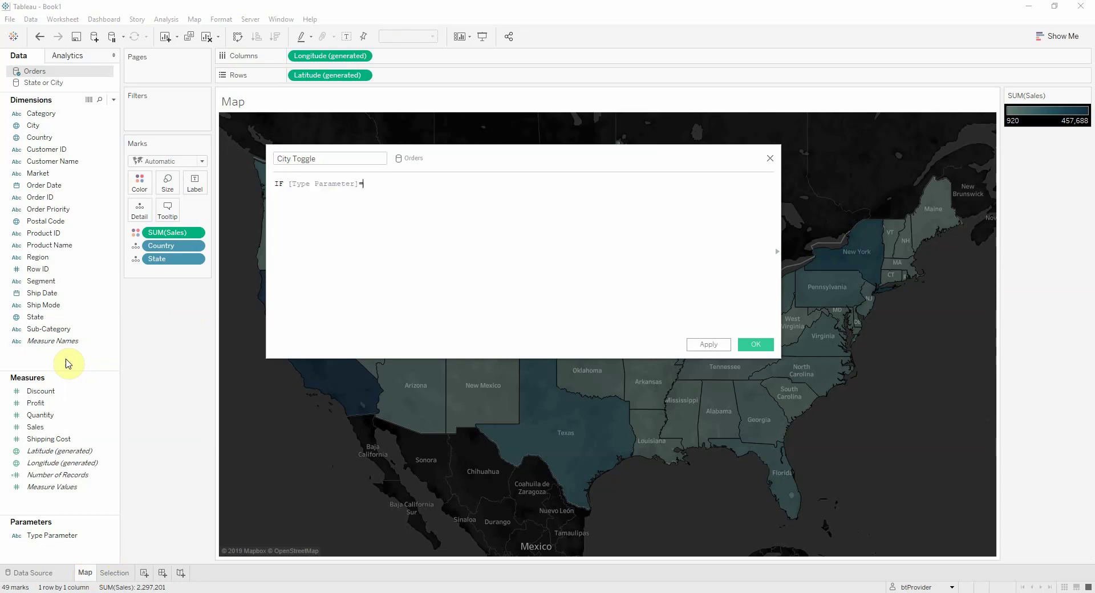
{"action": "type", "text": "='City' then [C"}
{"action": "key", "text": "Return"}
{"action": "type", "text": "e"}
{"action": "key", "text": "BackSpace"}
{"action": "type", "text": "END"}
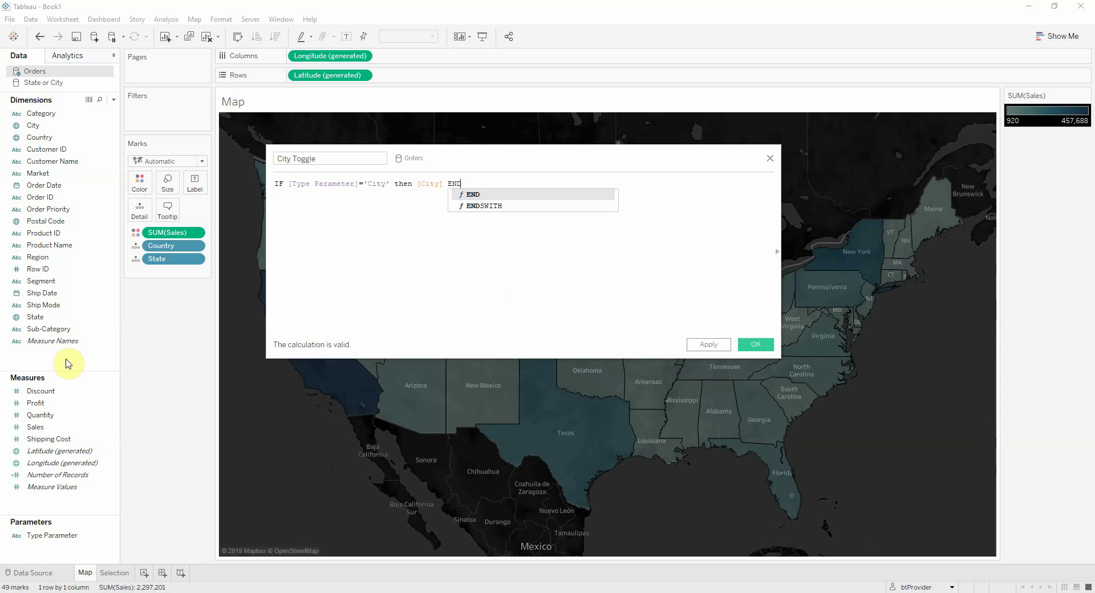
{"action": "left_click", "coordinate": [756, 344]}
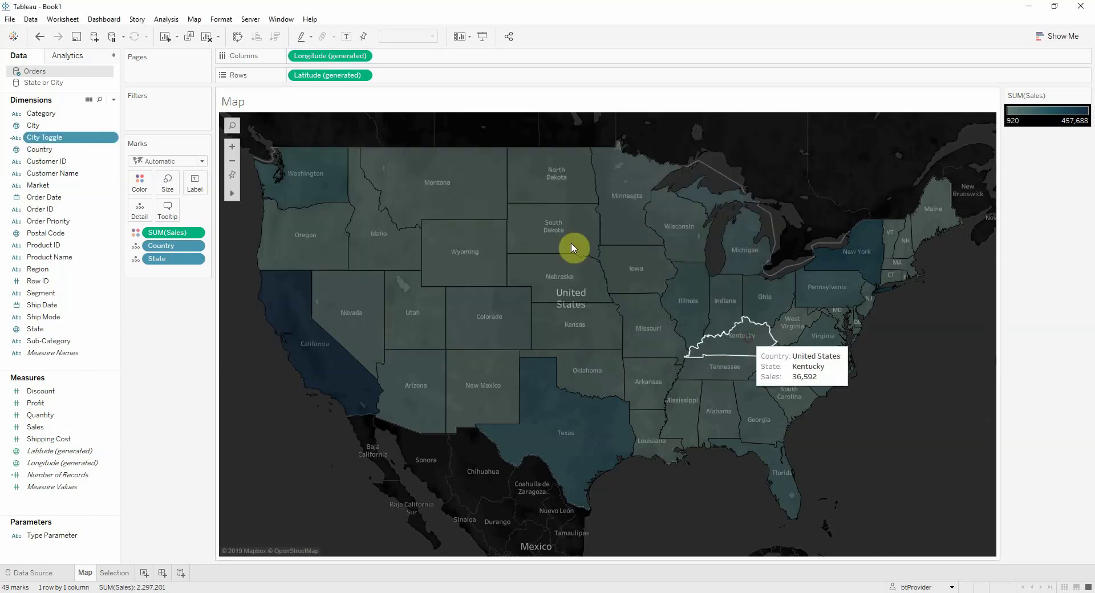
Assign City Toggle the City geographic role
{"action": "left_click", "coordinate": [18, 138]}
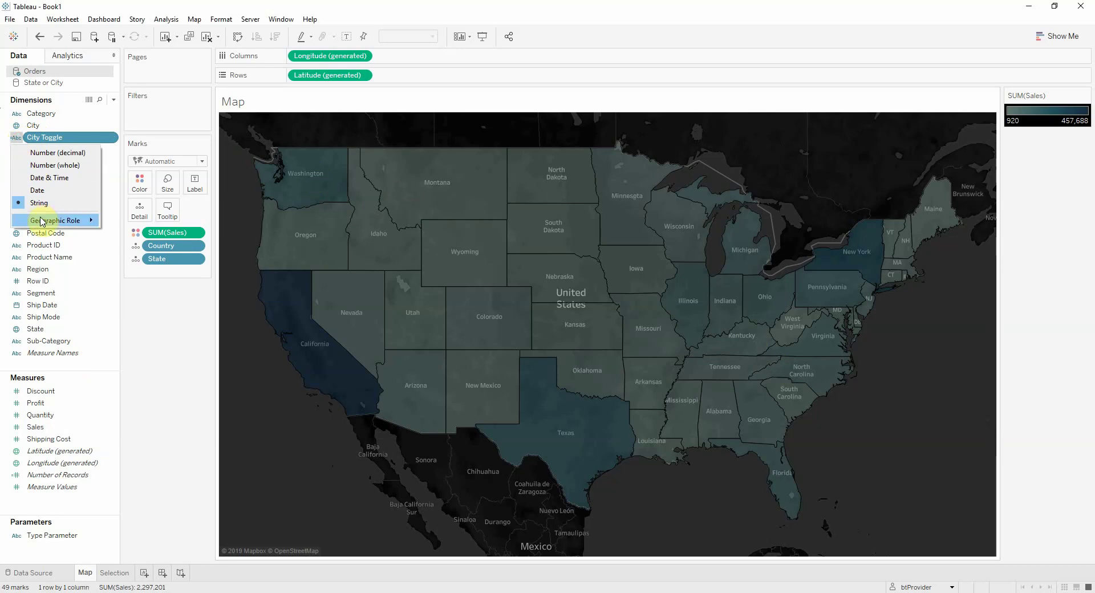
{"action": "mouse_move", "coordinate": [54, 220]}
{"action": "left_click", "coordinate": [160, 274]}
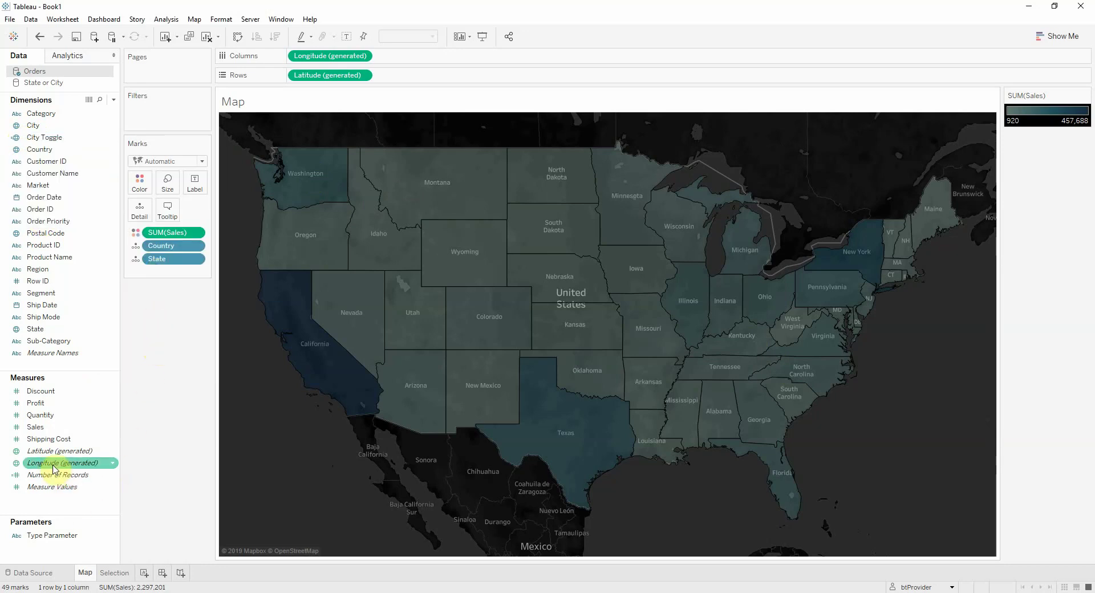
Add a second Latitude map and put City Toggle on its Detail
{"action": "left_click_drag", "start_coordinate": [51, 451], "coordinate": [403, 78]}
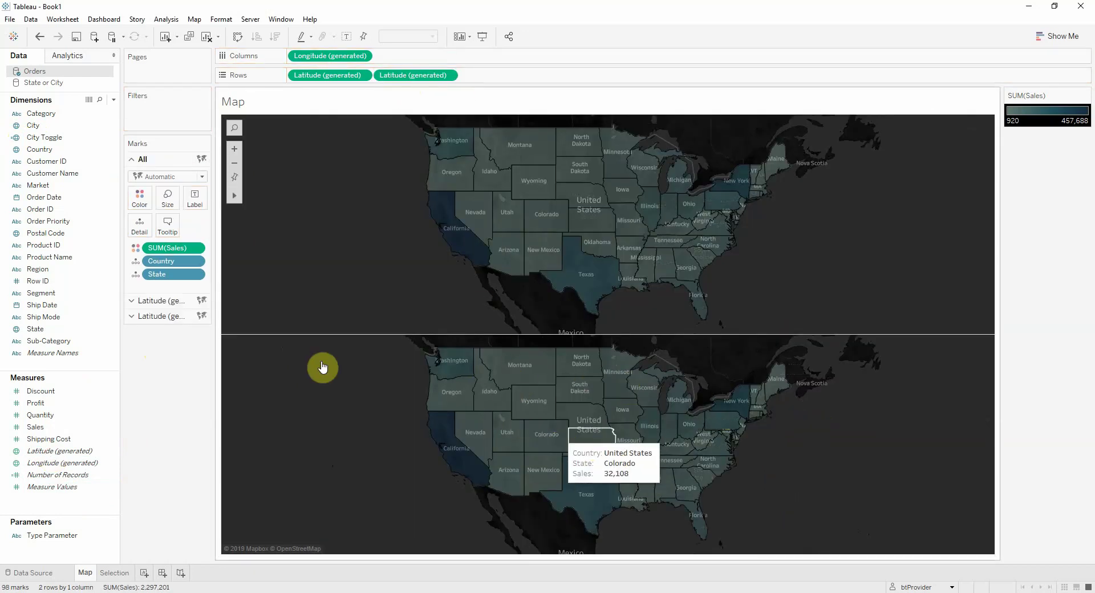
{"action": "left_click", "coordinate": [161, 316]}
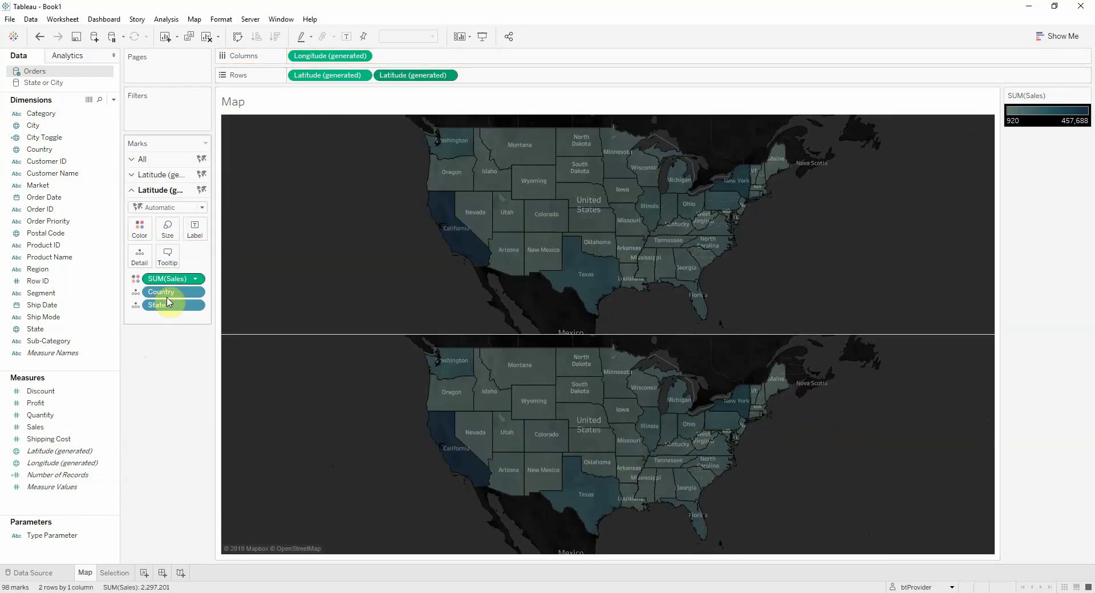
{"action": "left_click", "coordinate": [44, 138]}
{"action": "left_click_drag", "start_coordinate": [45, 137], "coordinate": [140, 264]}
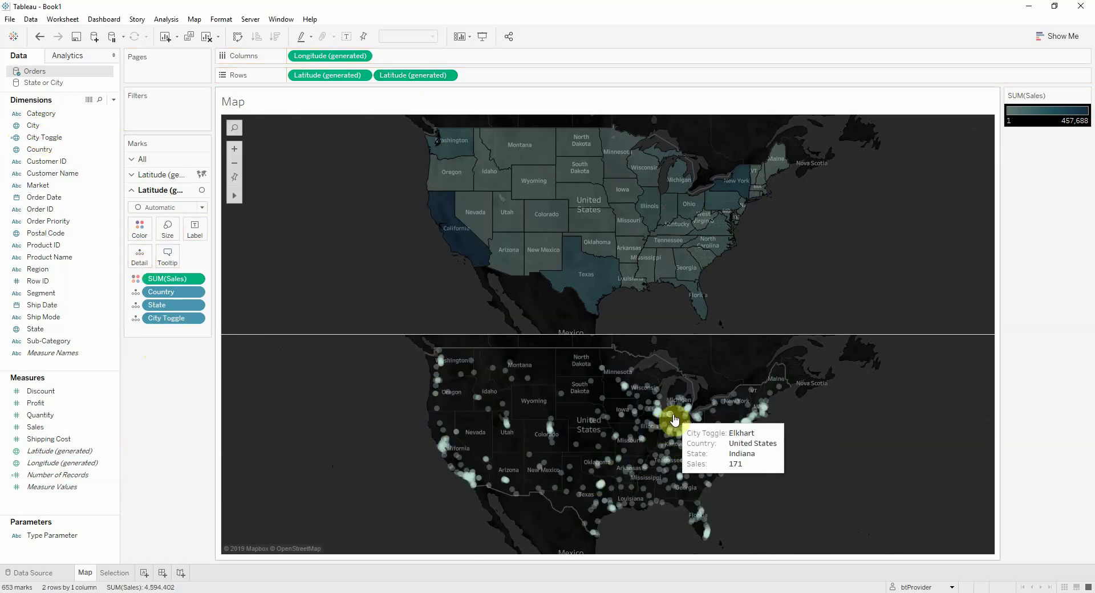
Give the city circles a black border and size them by Sales
{"action": "left_click", "coordinate": [145, 234]}
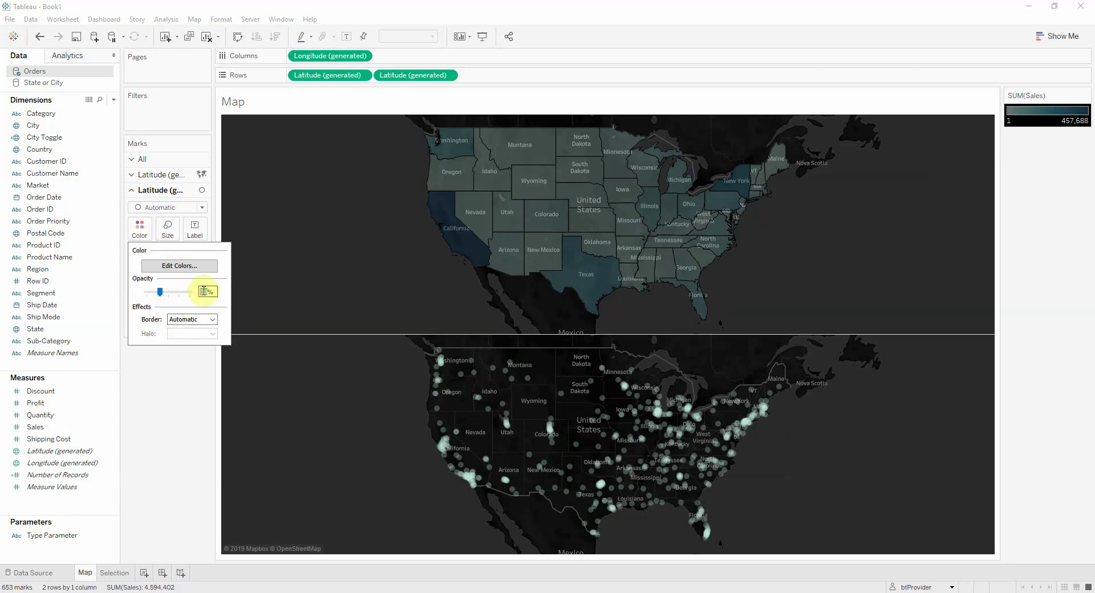
{"action": "left_click", "coordinate": [188, 319]}
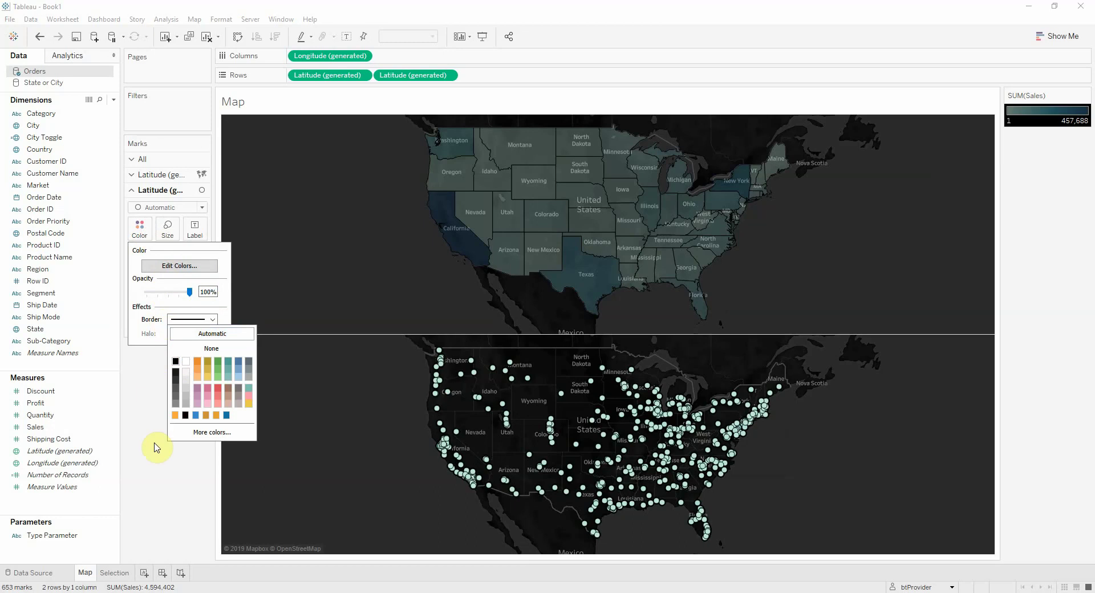
{"action": "left_click_drag", "start_coordinate": [34, 427], "coordinate": [212, 258]}
{"action": "left_click", "coordinate": [166, 236]}
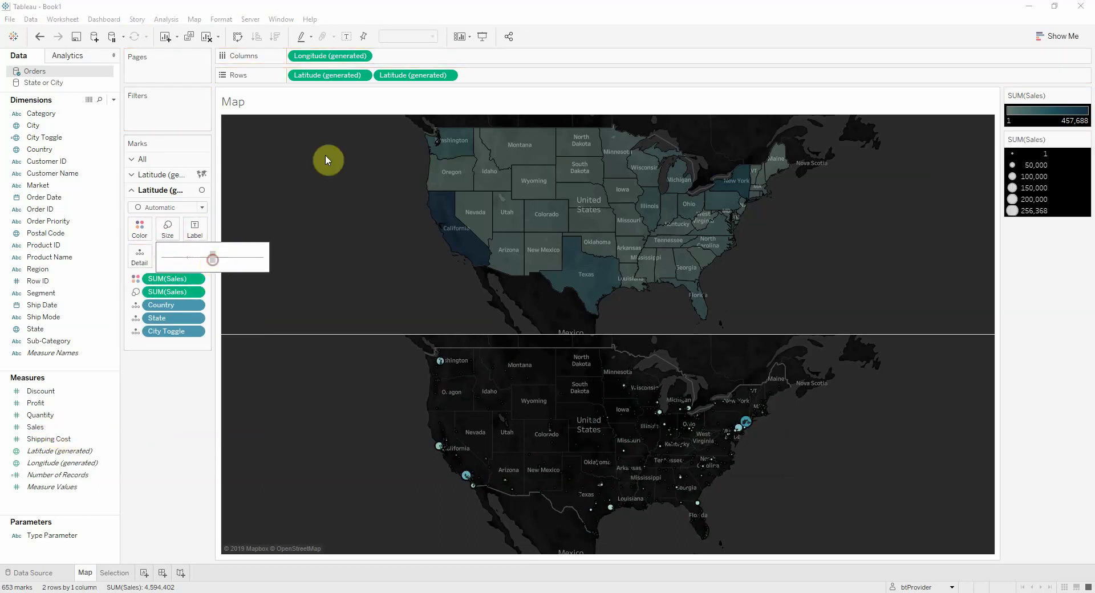
{"action": "left_click", "coordinate": [197, 393]}
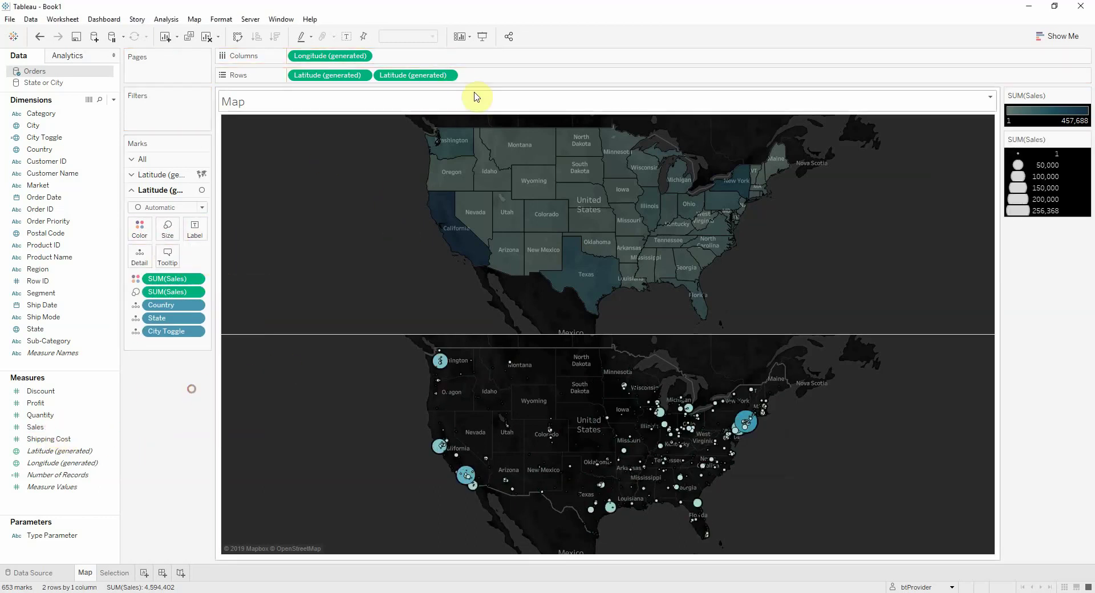
Combine the two Latitude maps into one dual-axis map
{"action": "right_click", "coordinate": [420, 75]}
{"action": "left_click", "coordinate": [478, 165]}
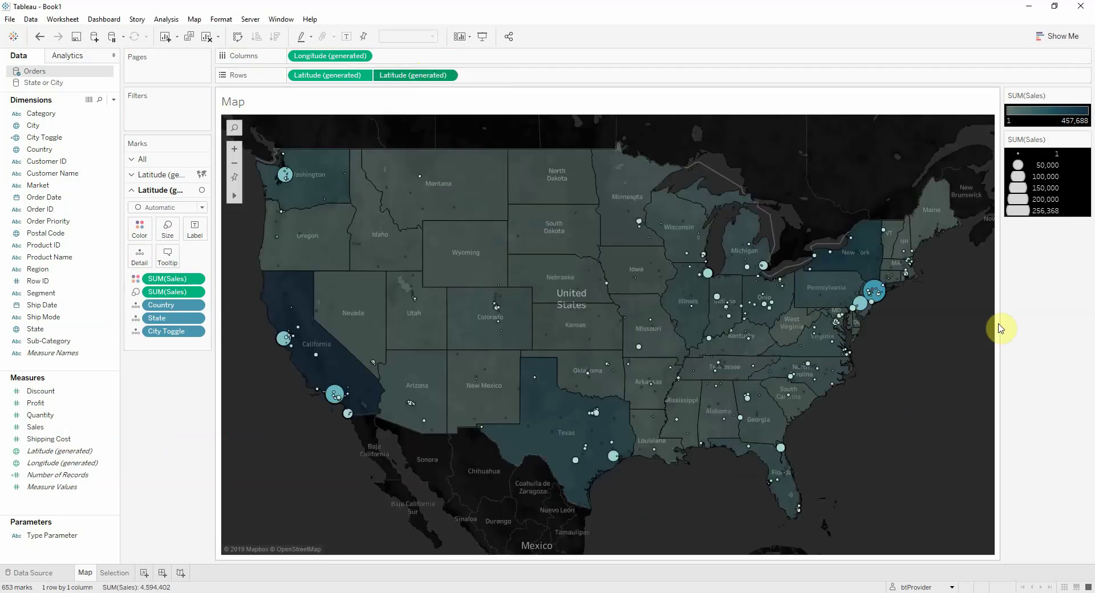
{"action": "mouse_move", "coordinate": [425, 180]}
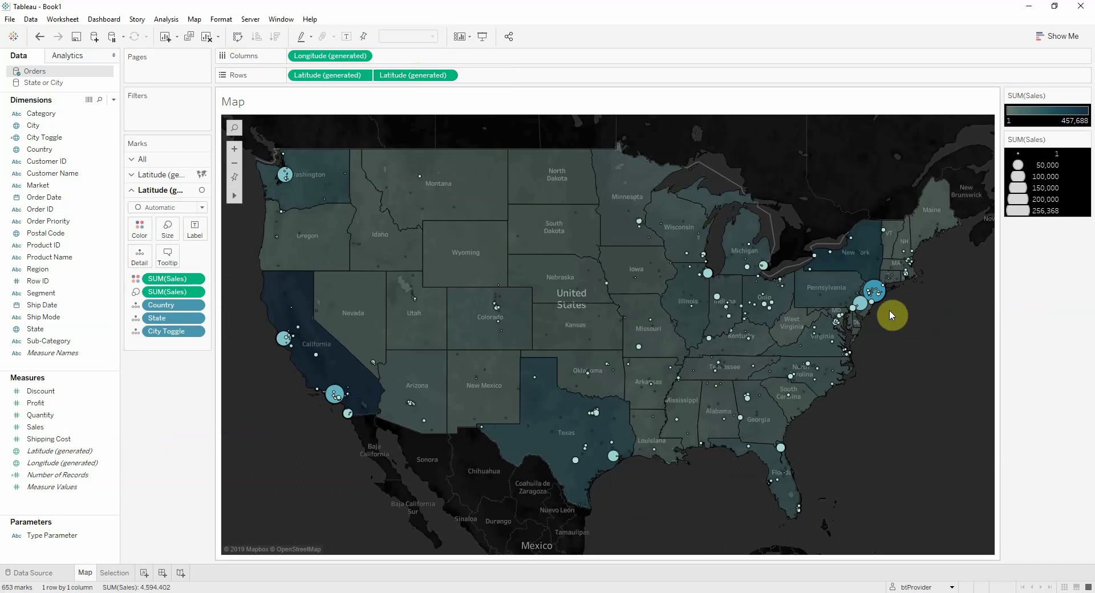
{"action": "mouse_move", "coordinate": [881, 302]}
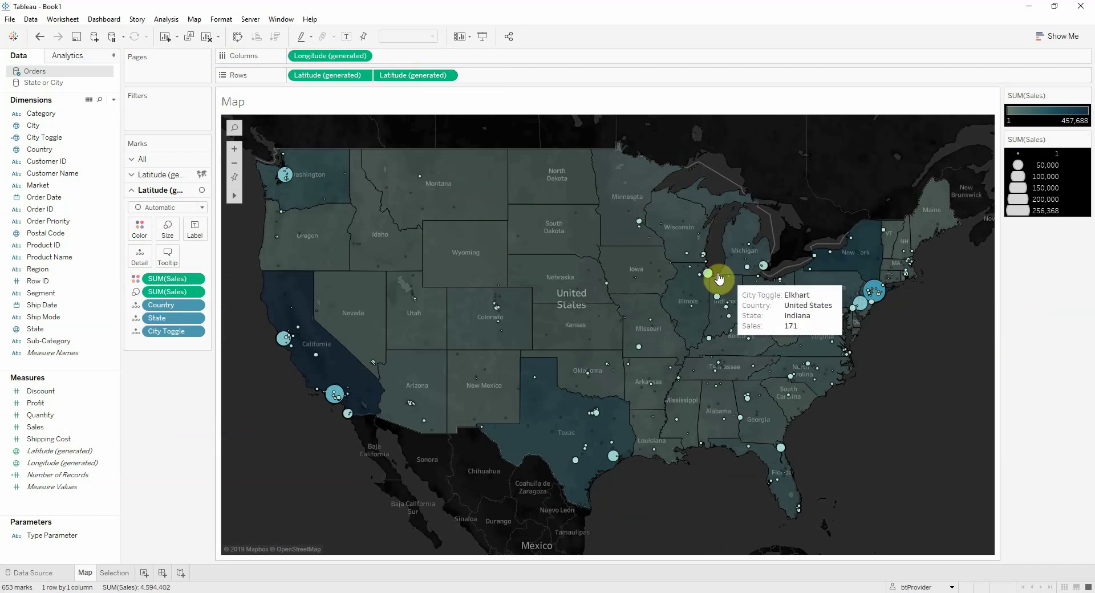
{"action": "left_click", "coordinate": [176, 418]}
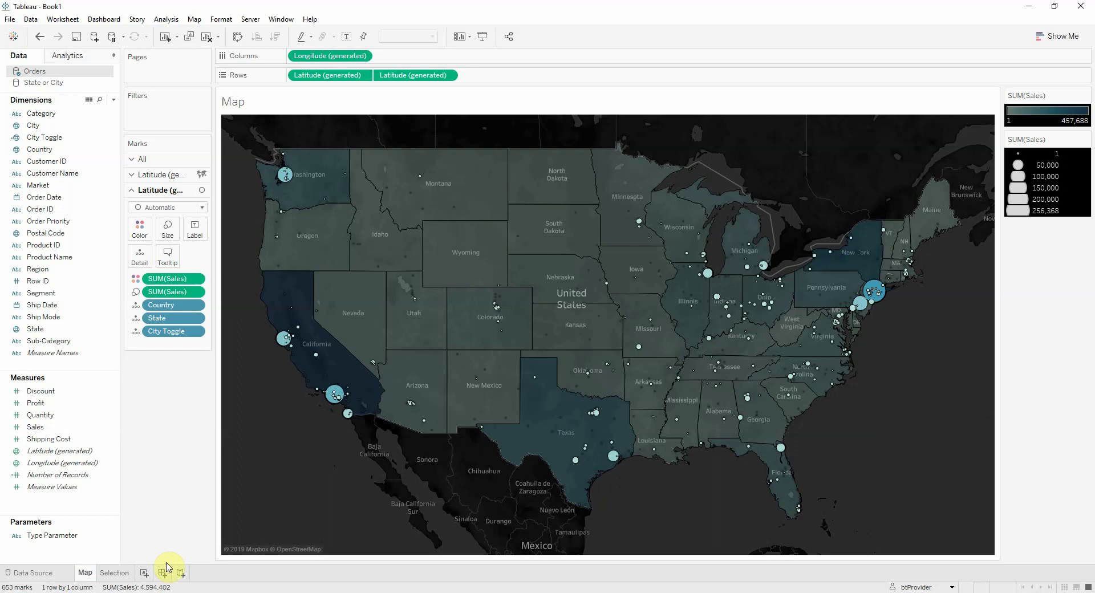
Create an Automatic-size dashboard with the Map sheet and the Selection sheet at the right
{"action": "left_click", "coordinate": [162, 573]}
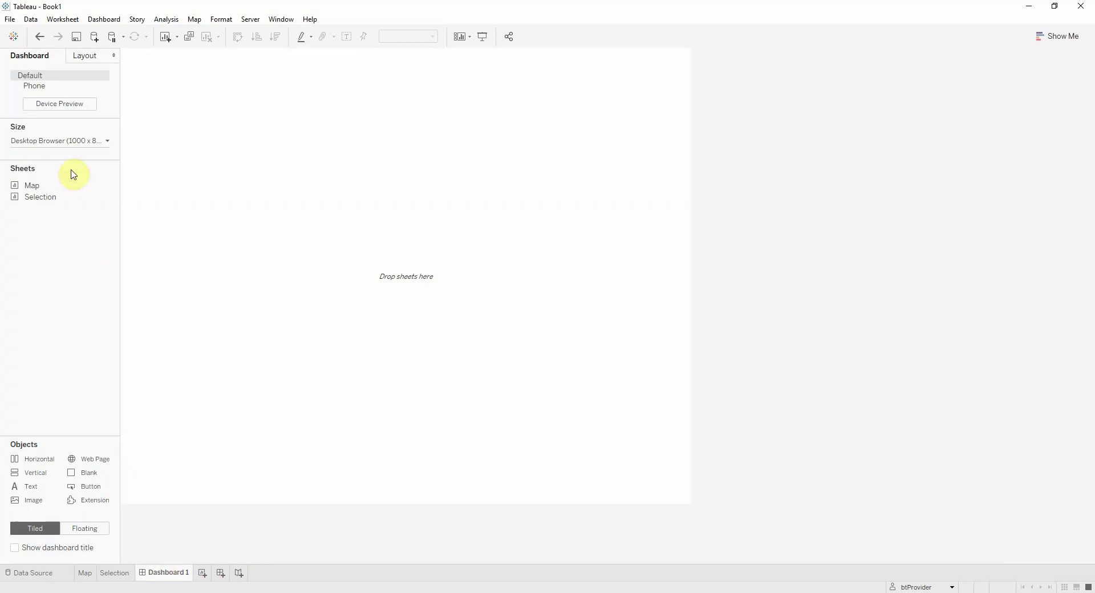
{"action": "left_click", "coordinate": [60, 141]}
{"action": "left_click", "coordinate": [58, 160]}
{"action": "left_click", "coordinate": [59, 181]}
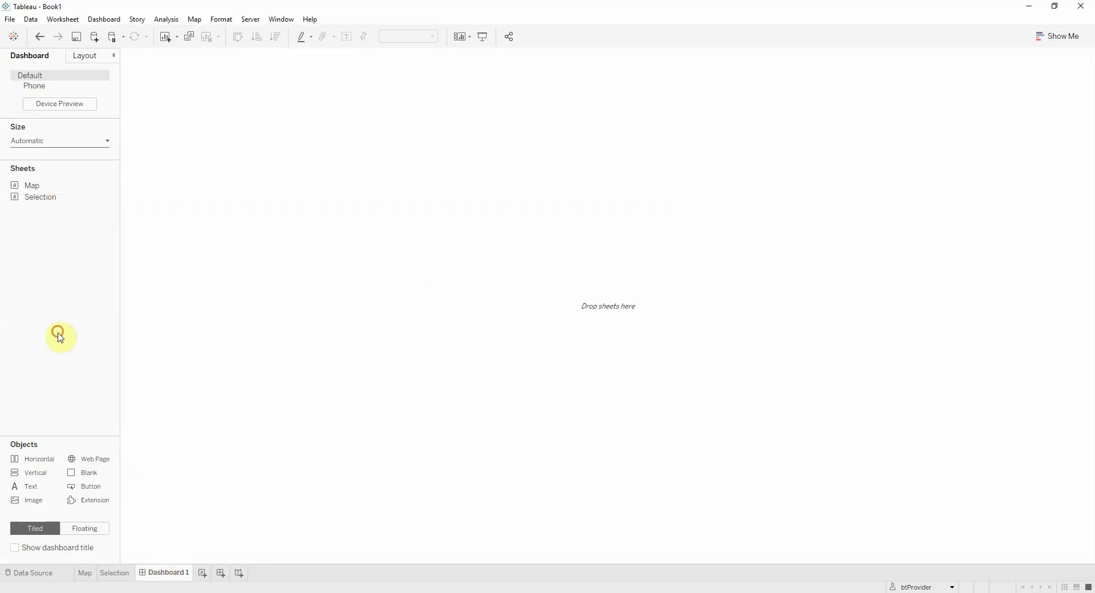
{"action": "left_click_drag", "start_coordinate": [10, 188], "coordinate": [272, 169]}
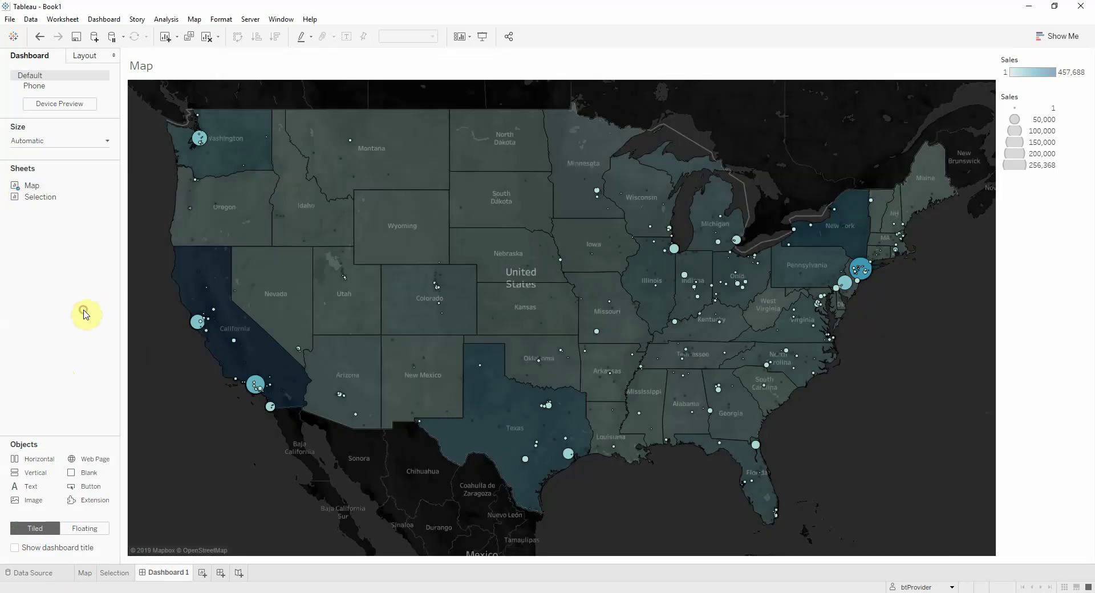
{"action": "left_click_drag", "start_coordinate": [37, 197], "coordinate": [1044, 190]}
Hide the Selection title, remove the Type Toggle legend, and set Selection to Fit Width
{"action": "right_click", "coordinate": [1043, 189]}
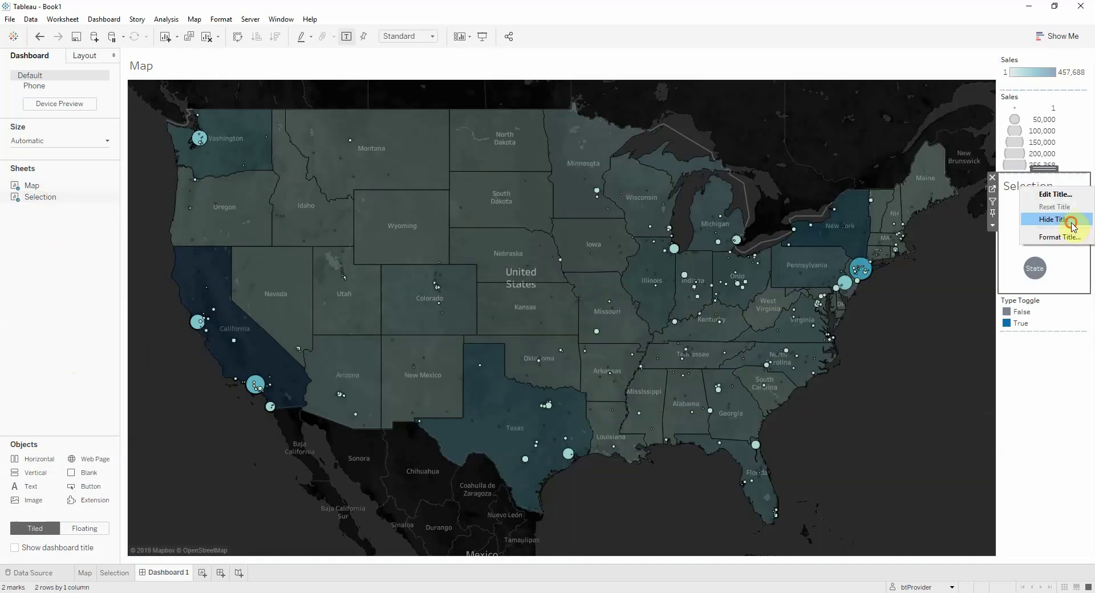
{"action": "left_click", "coordinate": [1045, 216]}
{"action": "left_click", "coordinate": [1047, 286]}
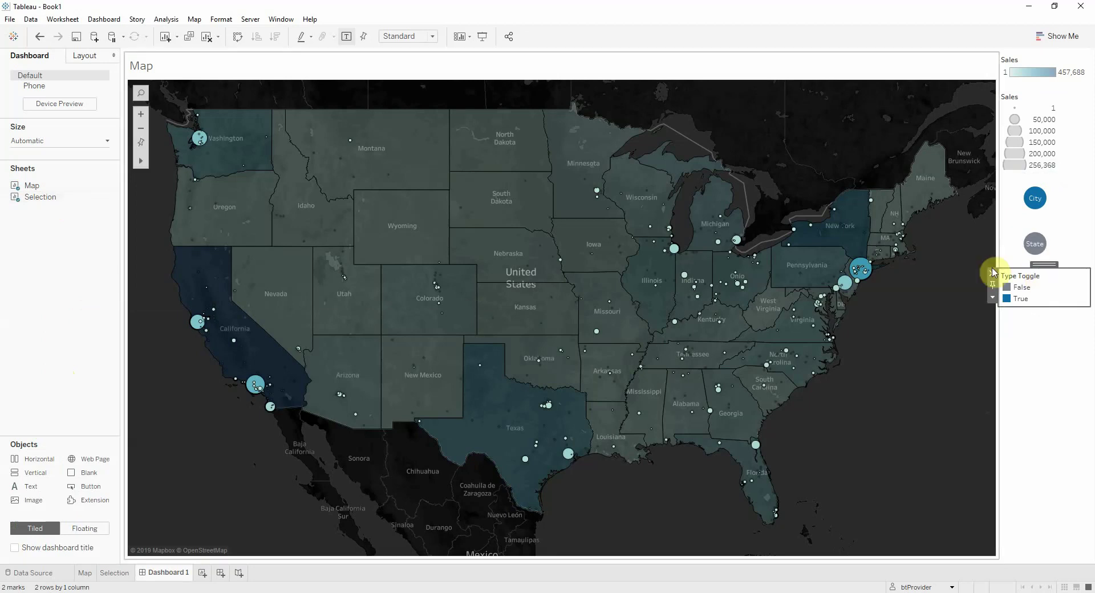
{"action": "left_click", "coordinate": [991, 273]}
{"action": "left_click", "coordinate": [992, 225]}
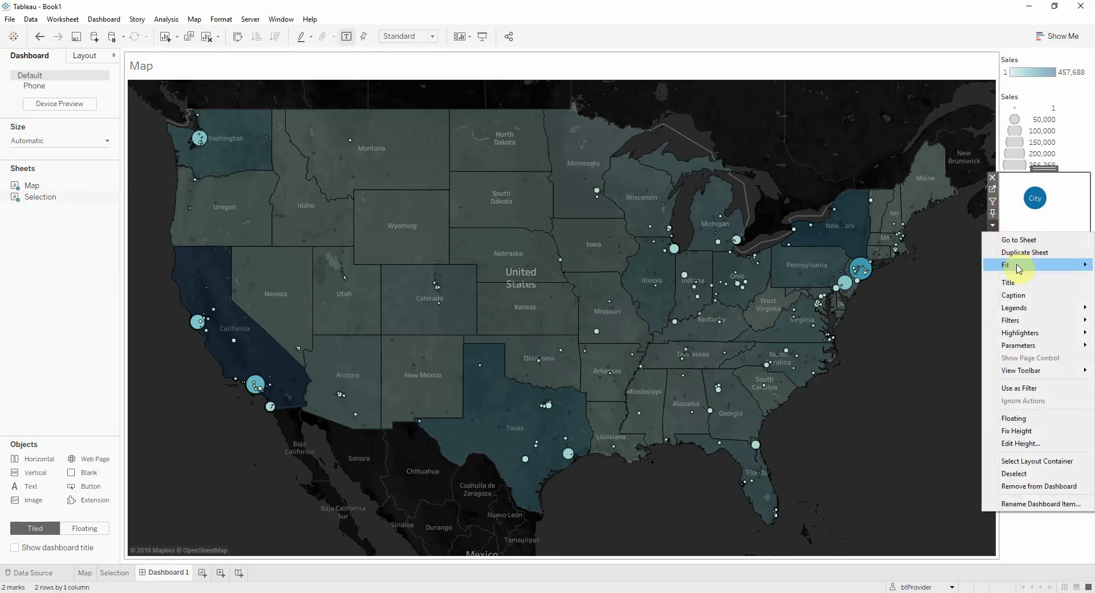
{"action": "mouse_move", "coordinate": [1010, 286]}
{"action": "left_click", "coordinate": [947, 280]}
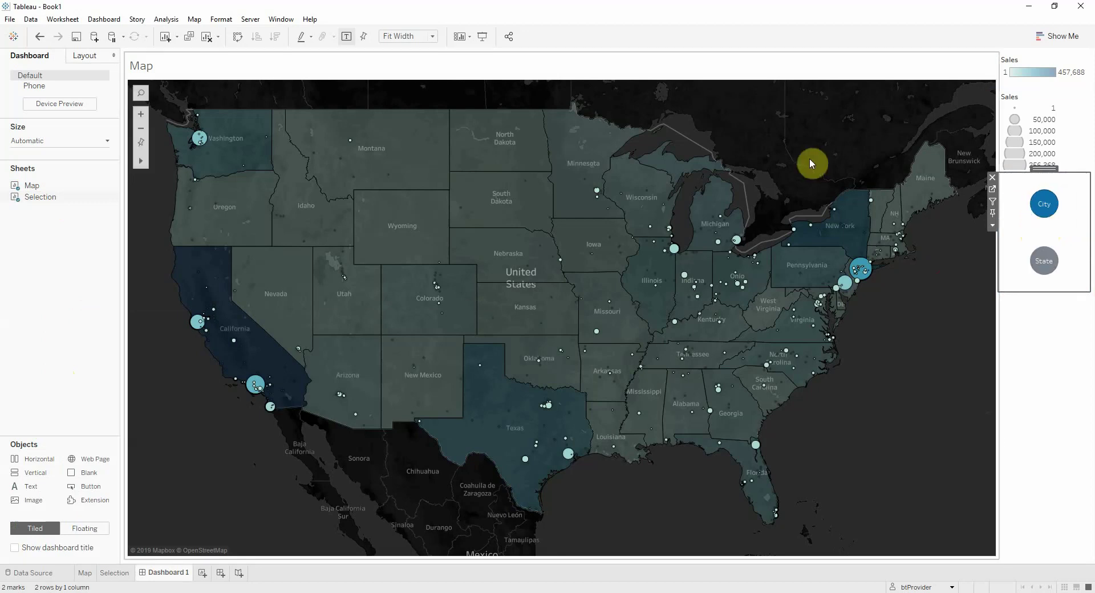
Add a Change Parameter action from the Selection sheet that sets Type Parameter from the Type (State or City) field
{"action": "left_click", "coordinate": [111, 22]}
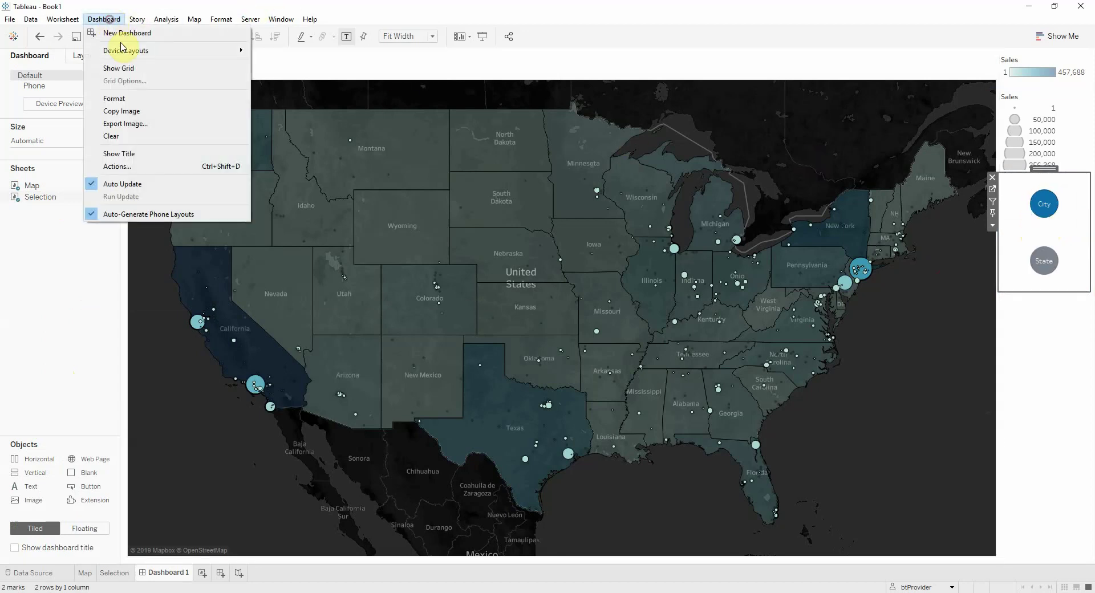
{"action": "left_click", "coordinate": [150, 169]}
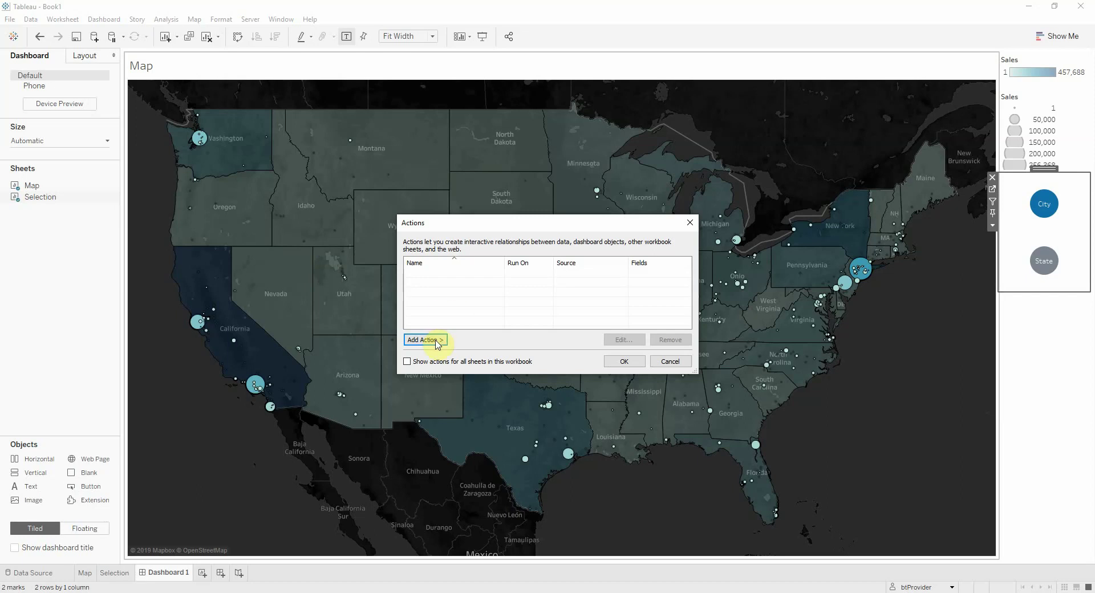
{"action": "left_click", "coordinate": [437, 342]}
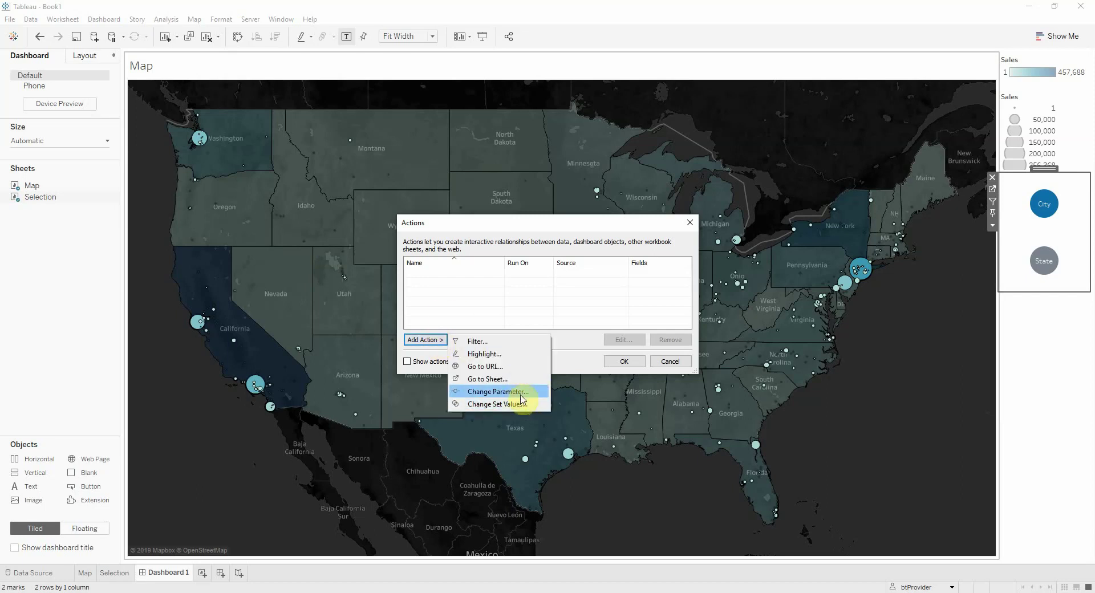
{"action": "left_click", "coordinate": [473, 392]}
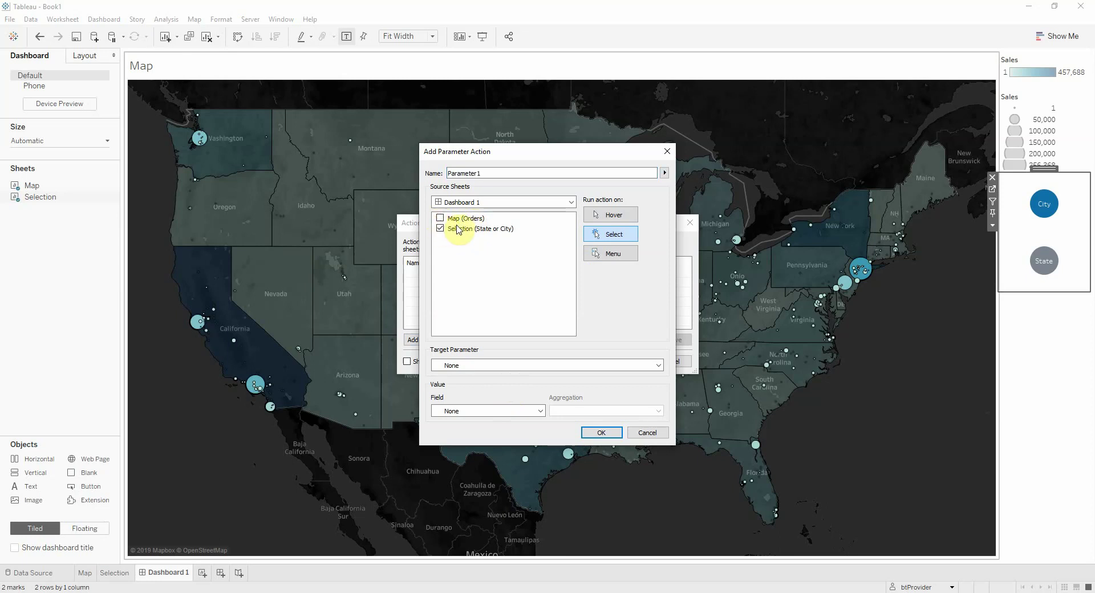
{"action": "left_click", "coordinate": [481, 367]}
{"action": "left_click", "coordinate": [469, 386]}
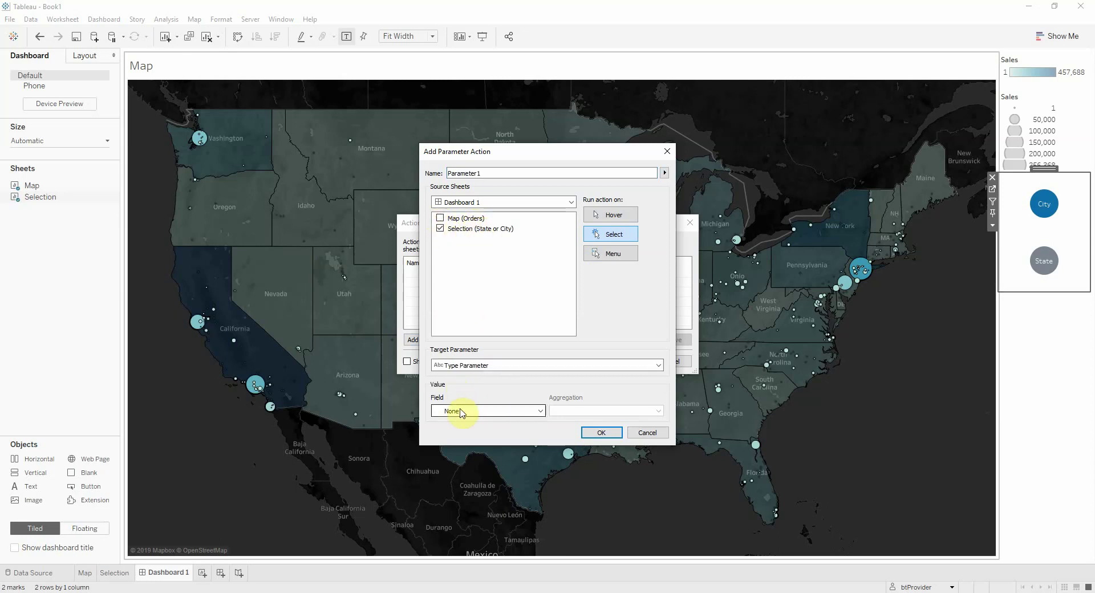
{"action": "left_click", "coordinate": [461, 412]}
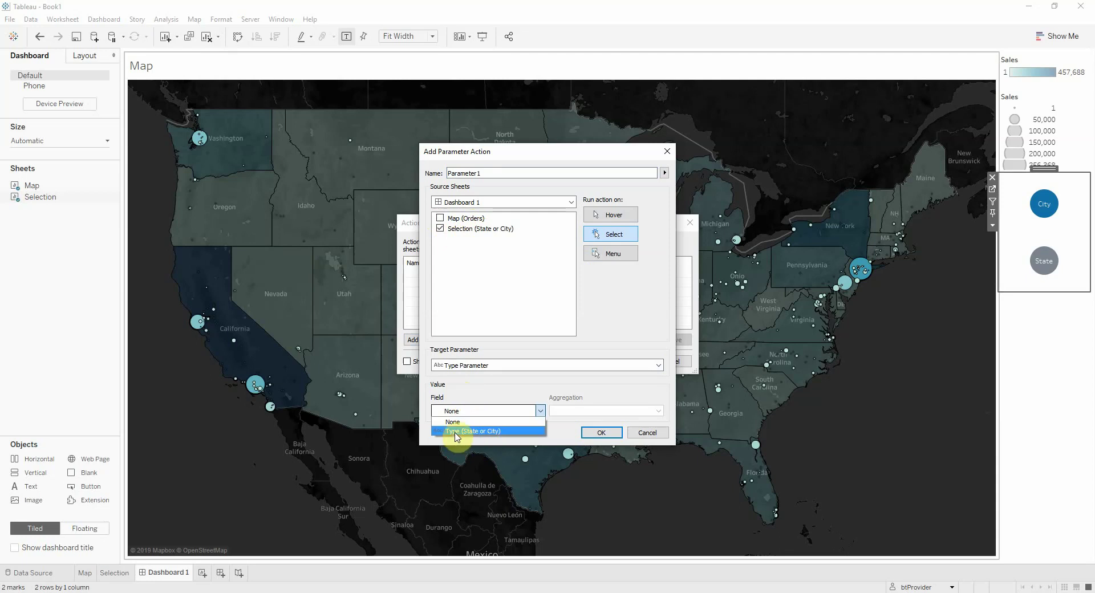
{"action": "left_click", "coordinate": [456, 432]}
{"action": "left_click", "coordinate": [600, 433]}
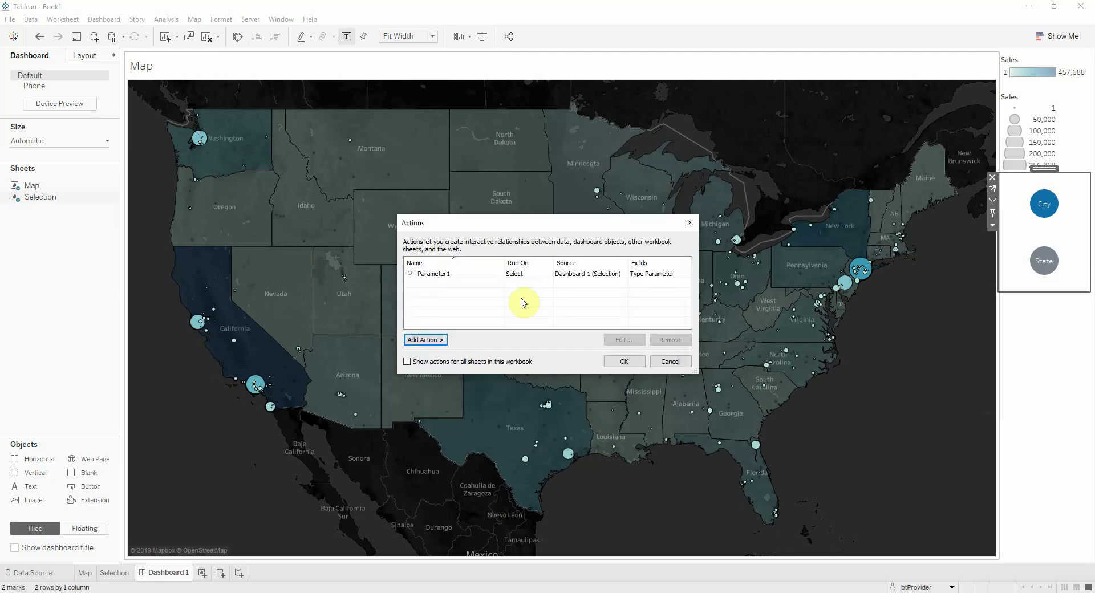
Switch the map to State detail and hide the 49 unknown locations indicator
{"action": "left_click", "coordinate": [620, 361]}
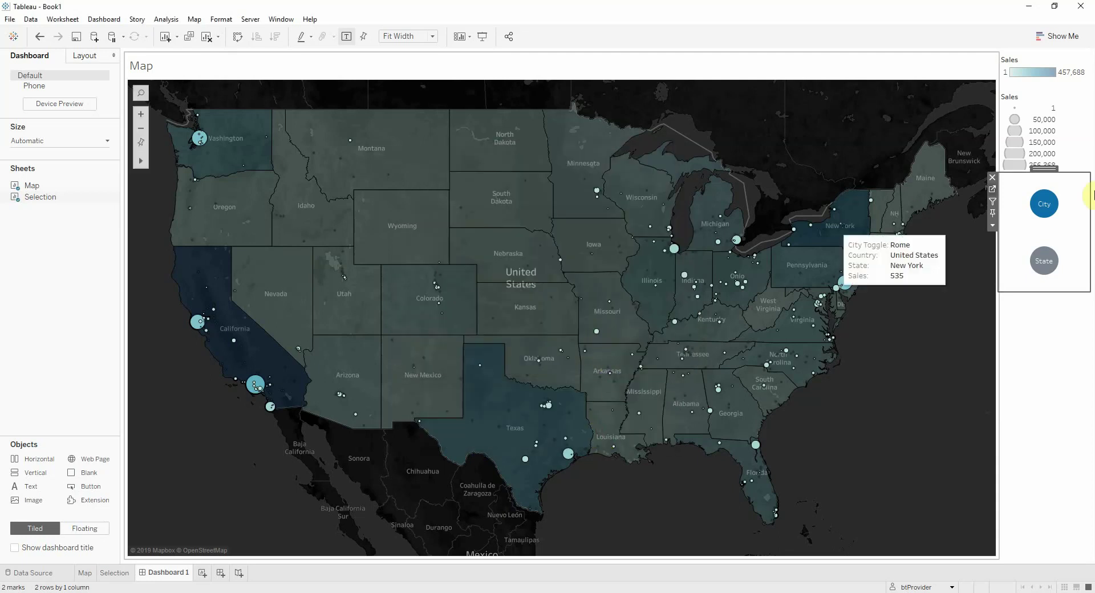
{"action": "left_click", "coordinate": [1043, 262]}
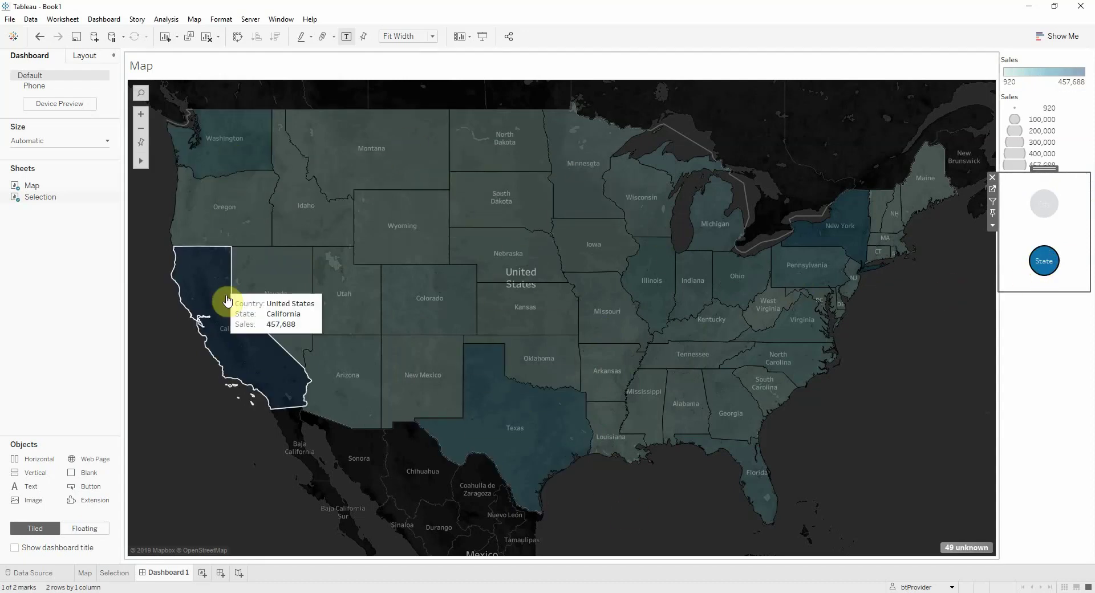
{"action": "right_click", "coordinate": [972, 547]}
{"action": "left_click", "coordinate": [999, 554]}
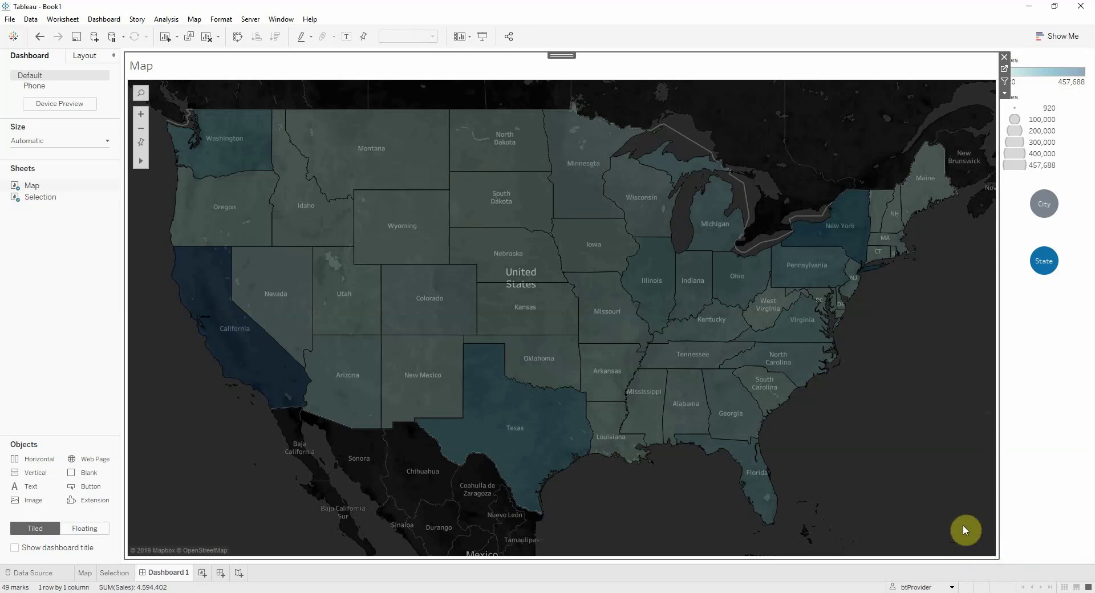
Switch the map back to City detail and select the map on the dashboard
{"action": "left_click", "coordinate": [1064, 354]}
{"action": "left_click", "coordinate": [1056, 222]}
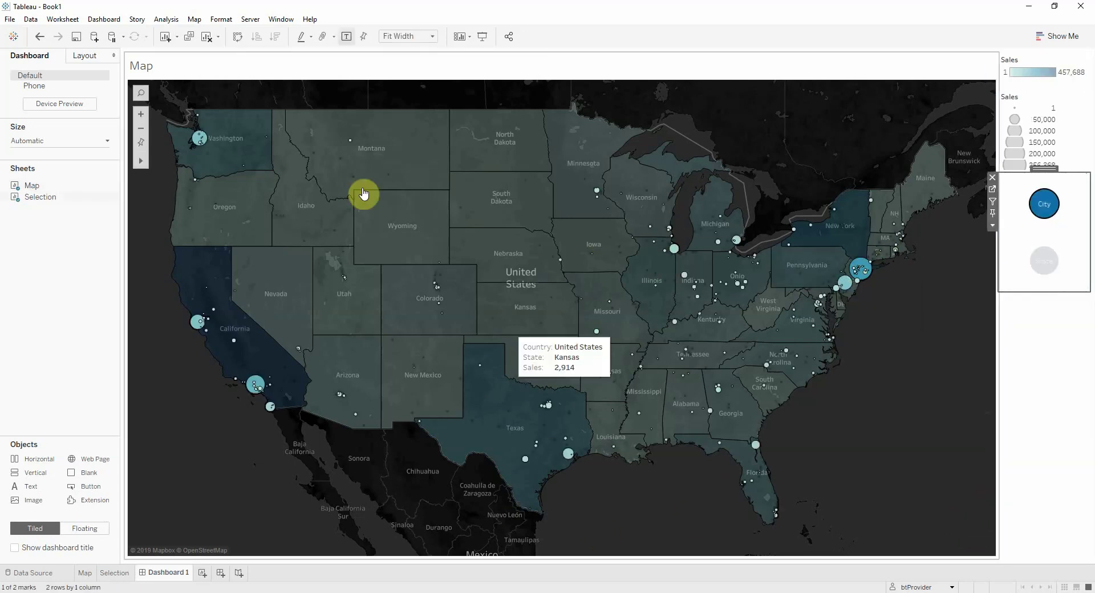
{"action": "left_click", "coordinate": [145, 97]}
{"action": "left_click", "coordinate": [144, 95]}
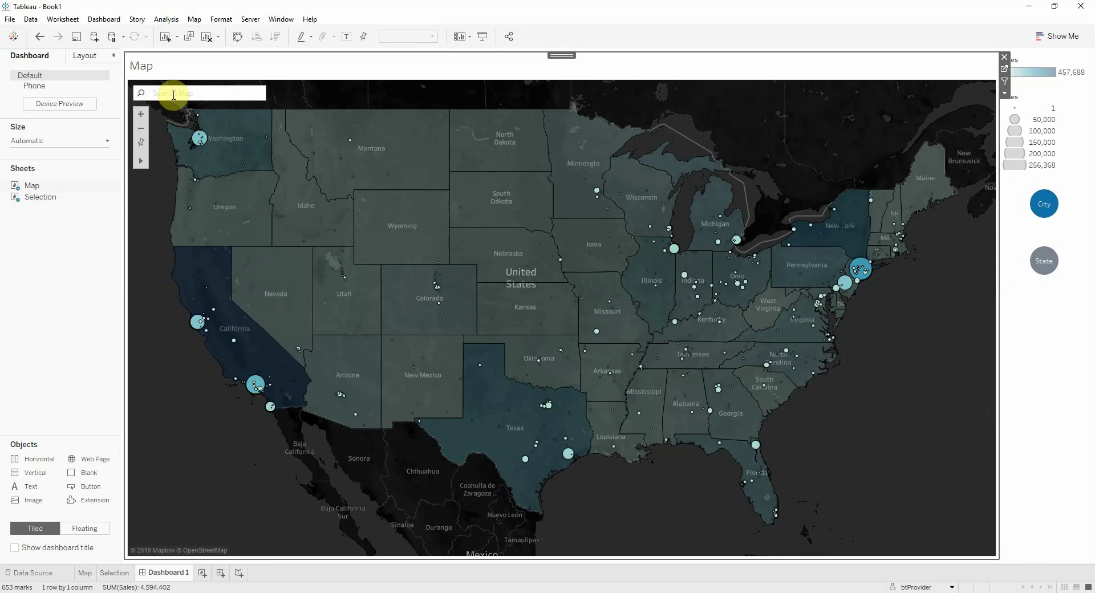
{"action": "type", "text": "pen"}
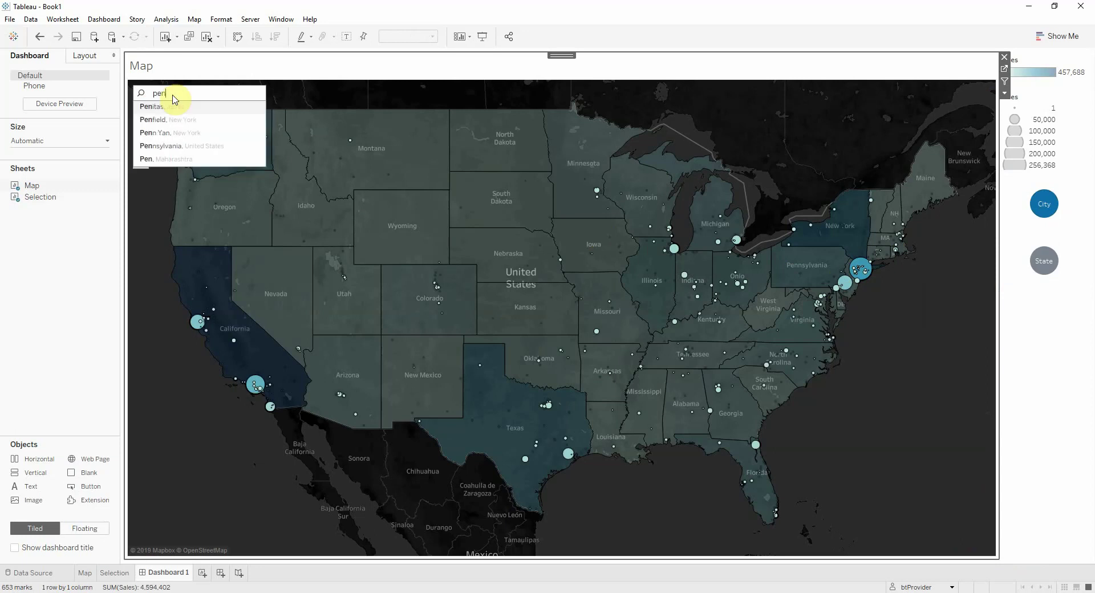
{"action": "type", "text": "sy"}
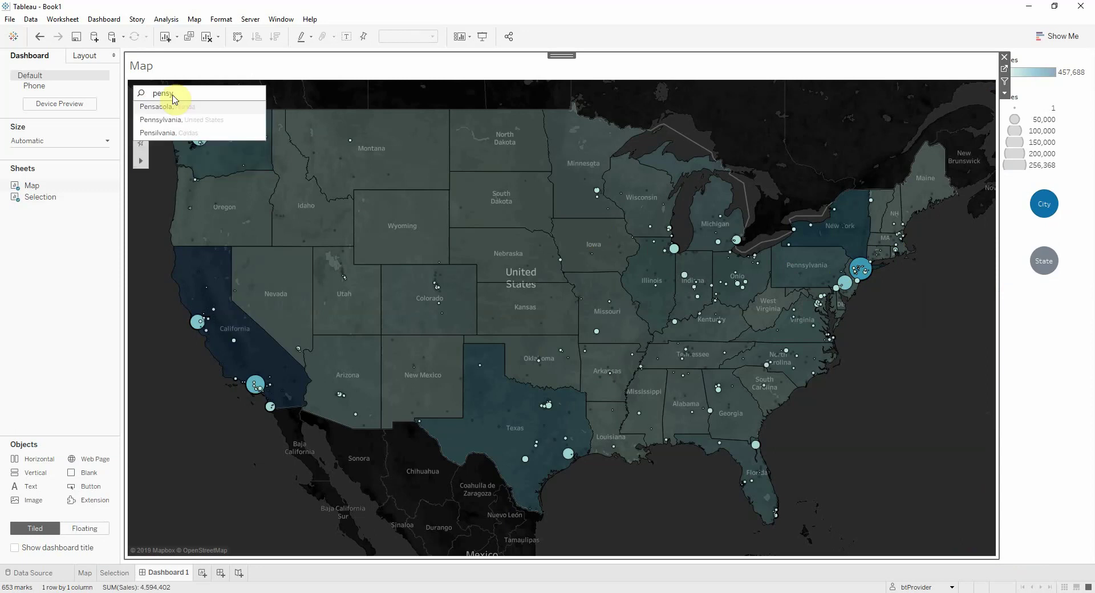
{"action": "left_click", "coordinate": [197, 120]}
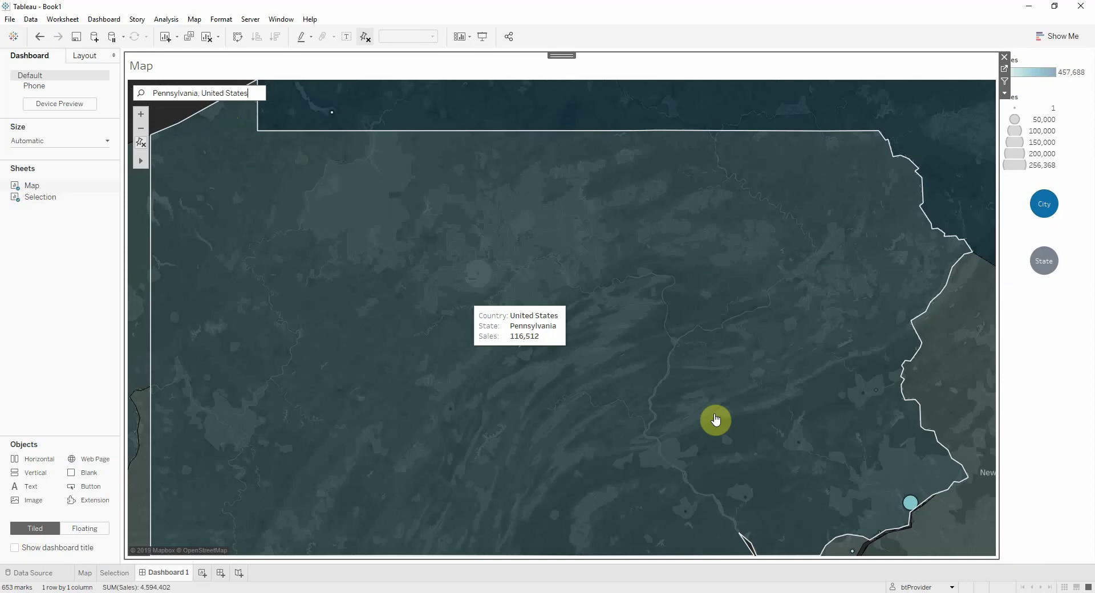
{"action": "mouse_move", "coordinate": [907, 506]}
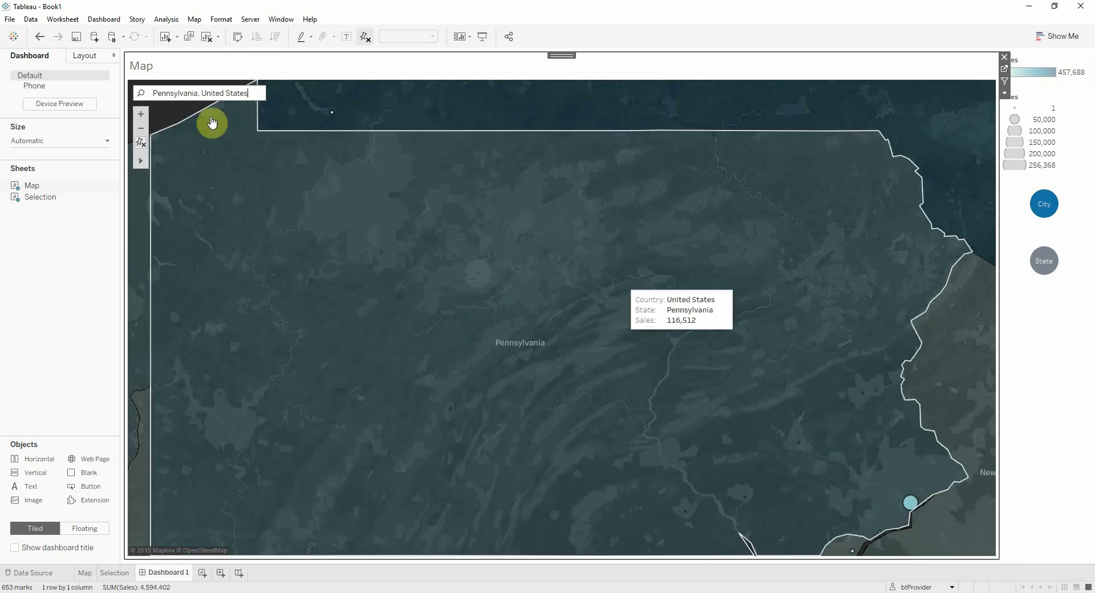
{"action": "left_click", "coordinate": [141, 143]}
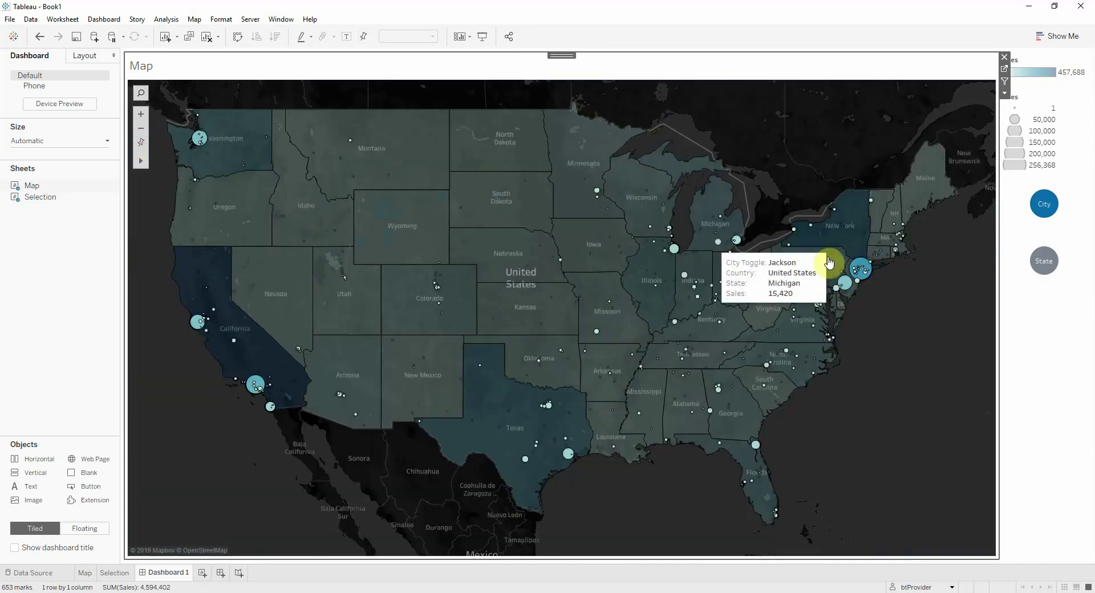
{"action": "left_click", "coordinate": [1056, 231]}
{"action": "left_click", "coordinate": [1058, 272]}
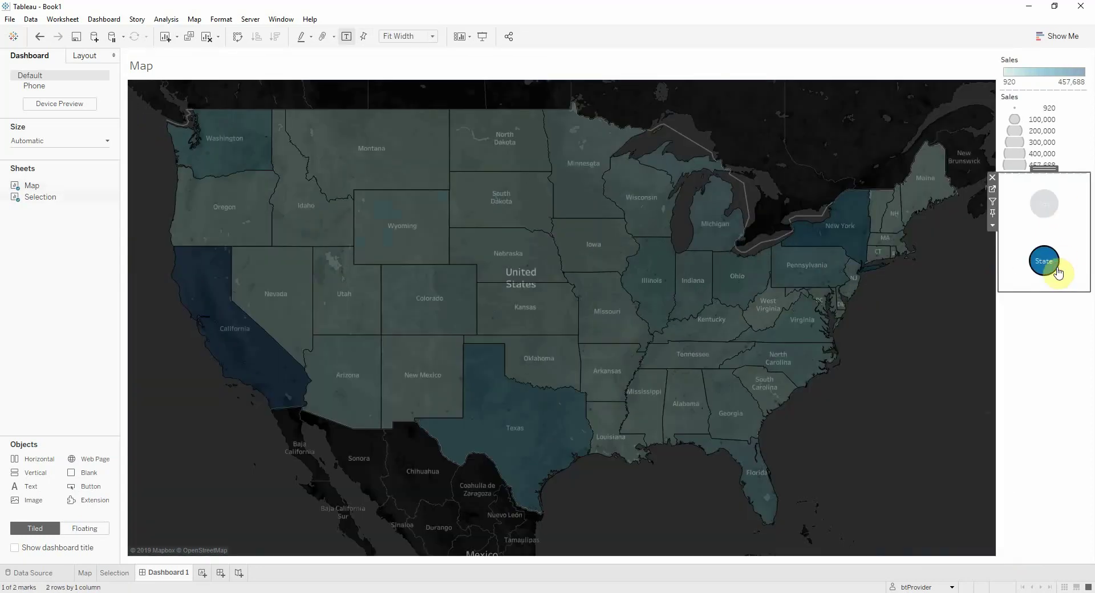
{"action": "left_click", "coordinate": [1048, 221]}
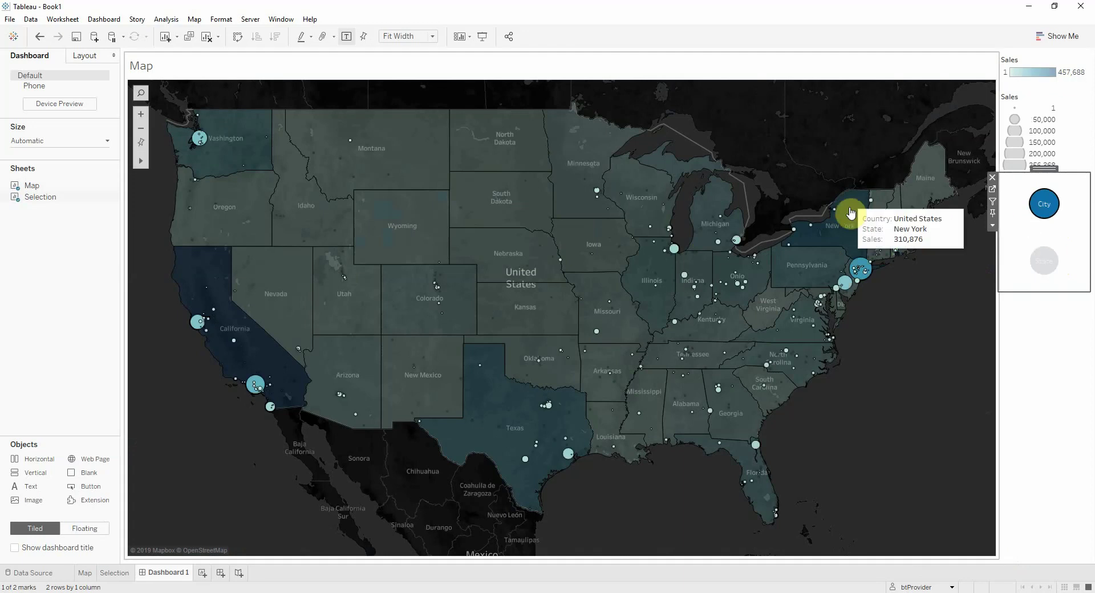